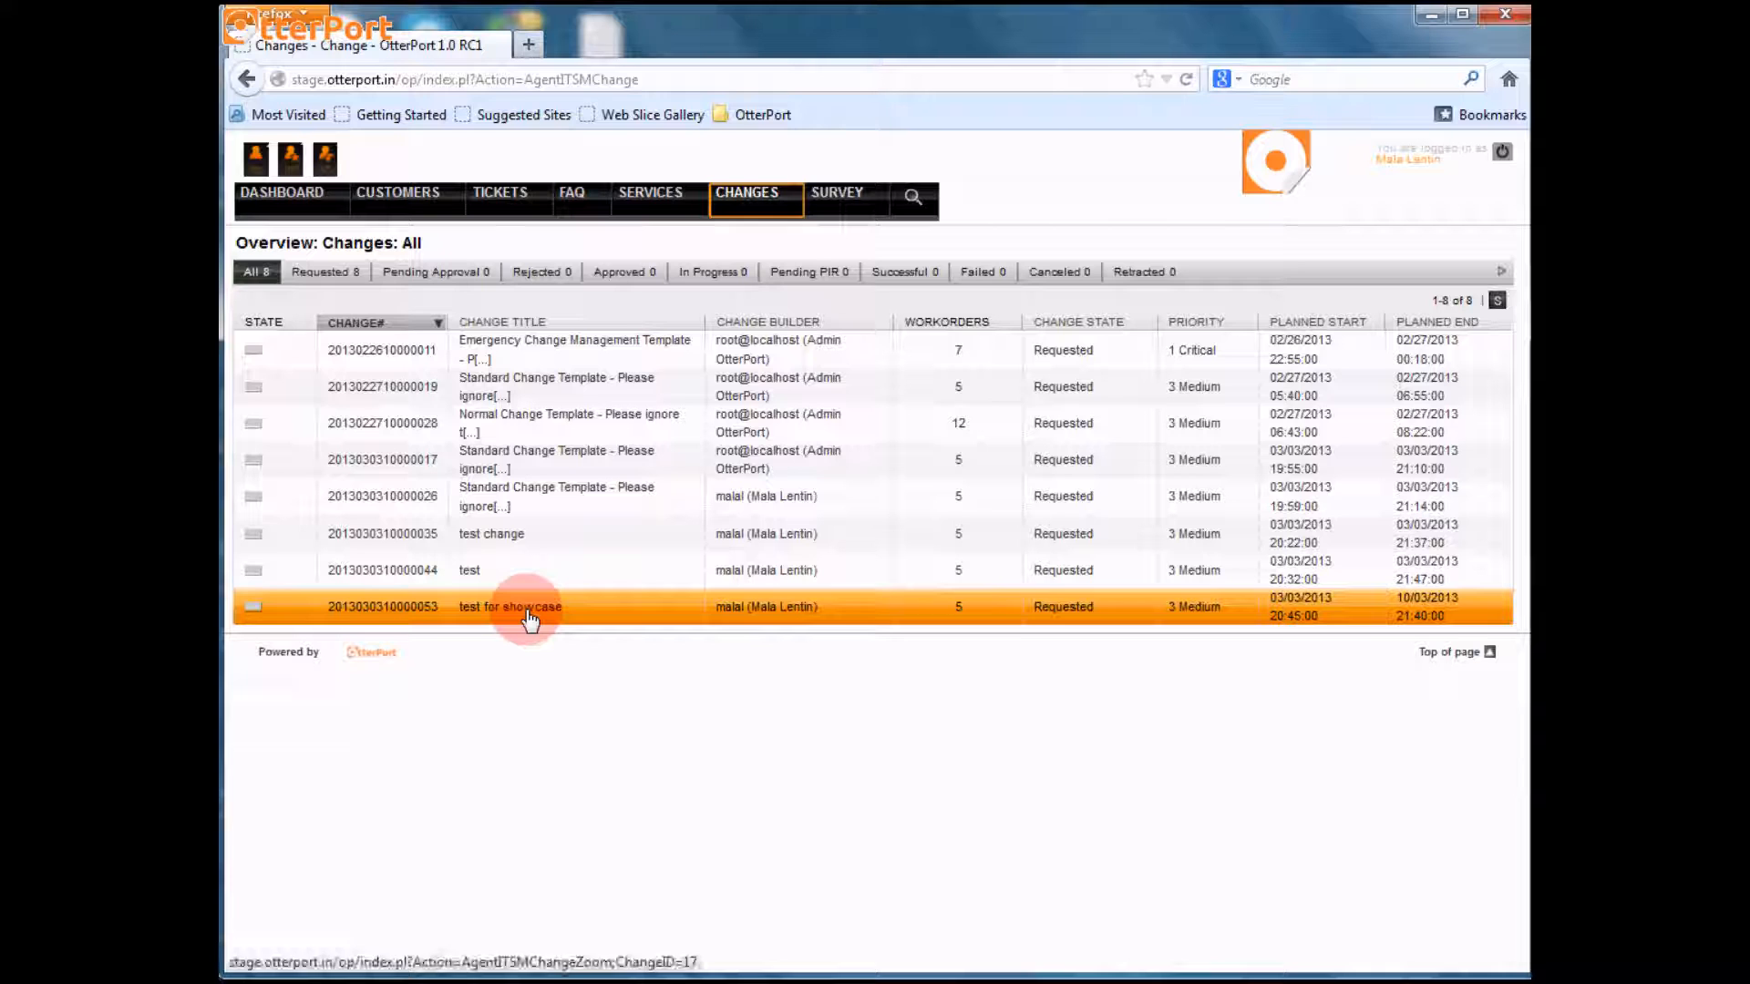
Step: Open the first workorder of the change "test for showcase" and assign the matching suggested person as its workorder agent
click(529, 608)
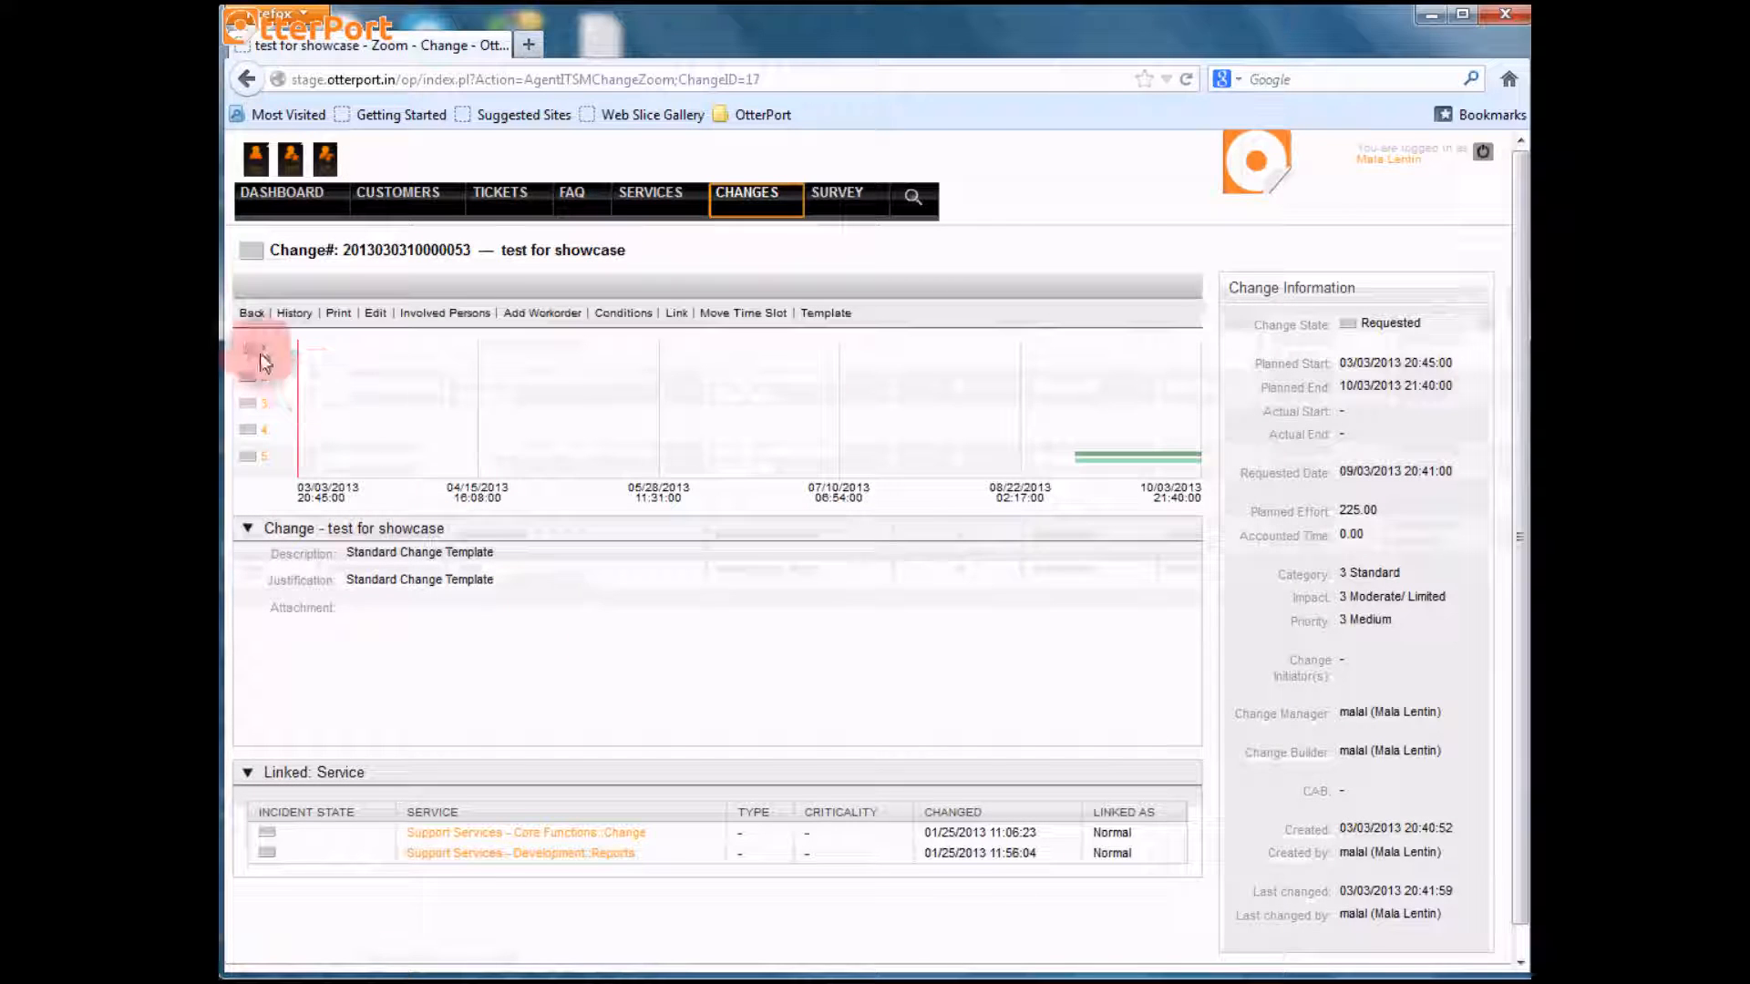
click(270, 358)
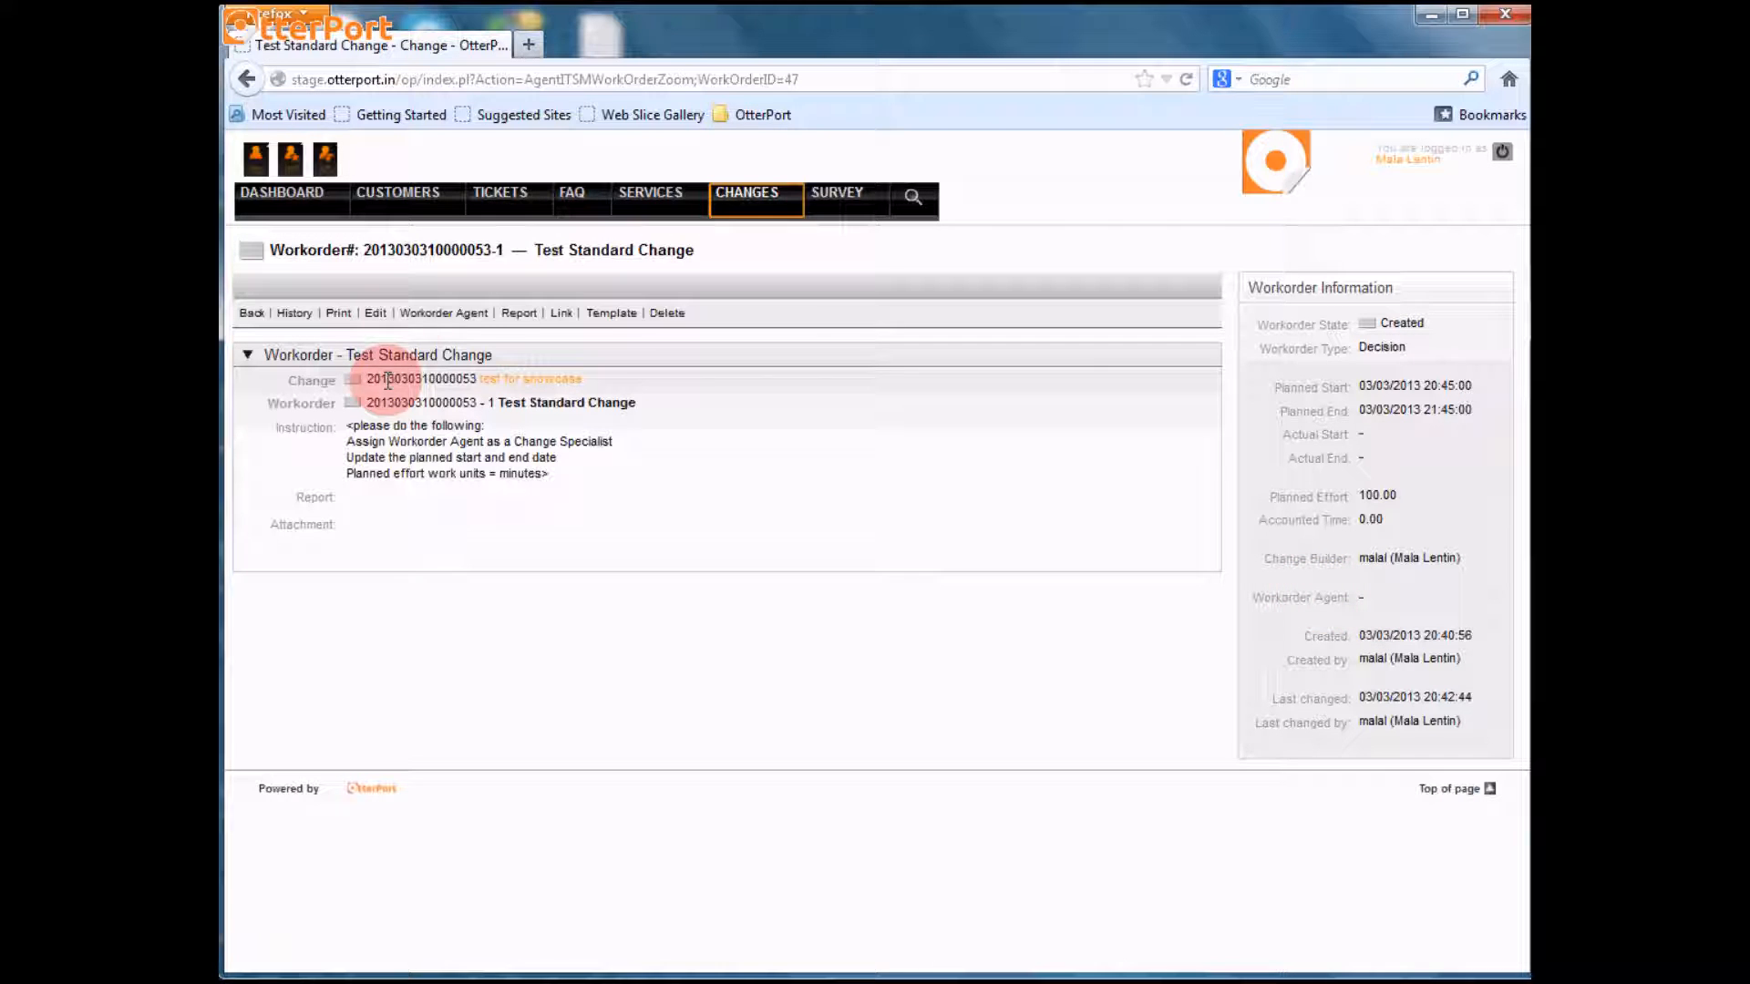
click(430, 316)
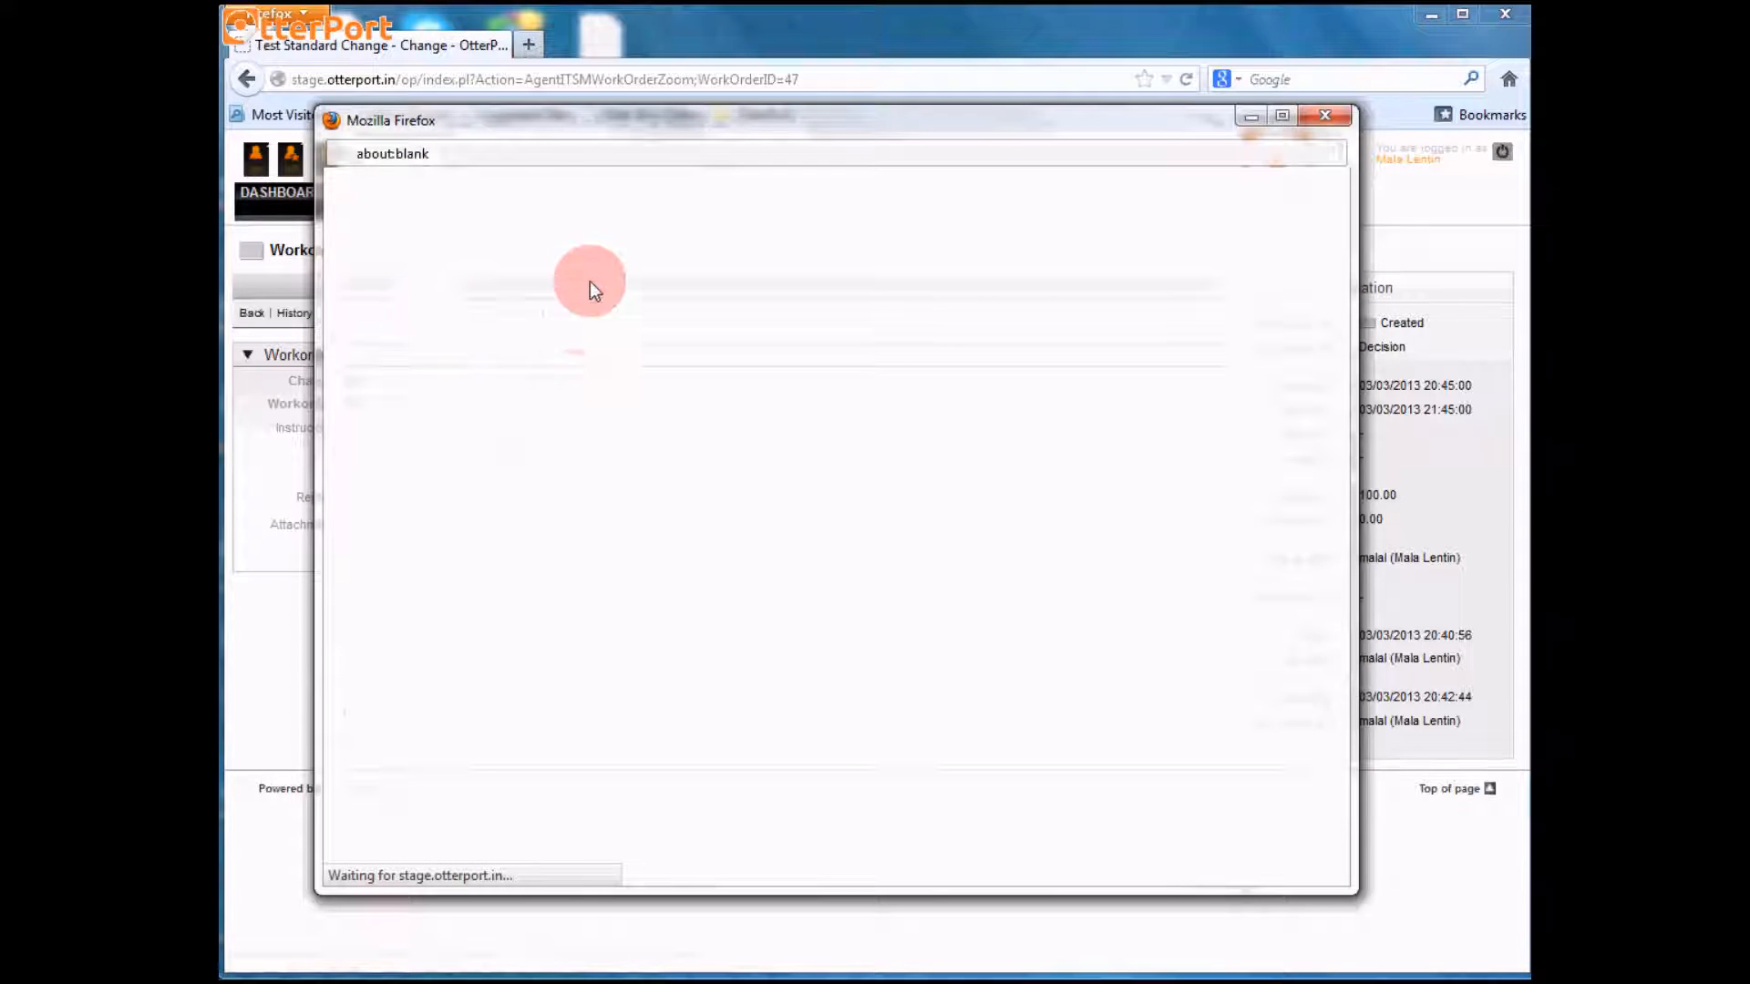
click(691, 249)
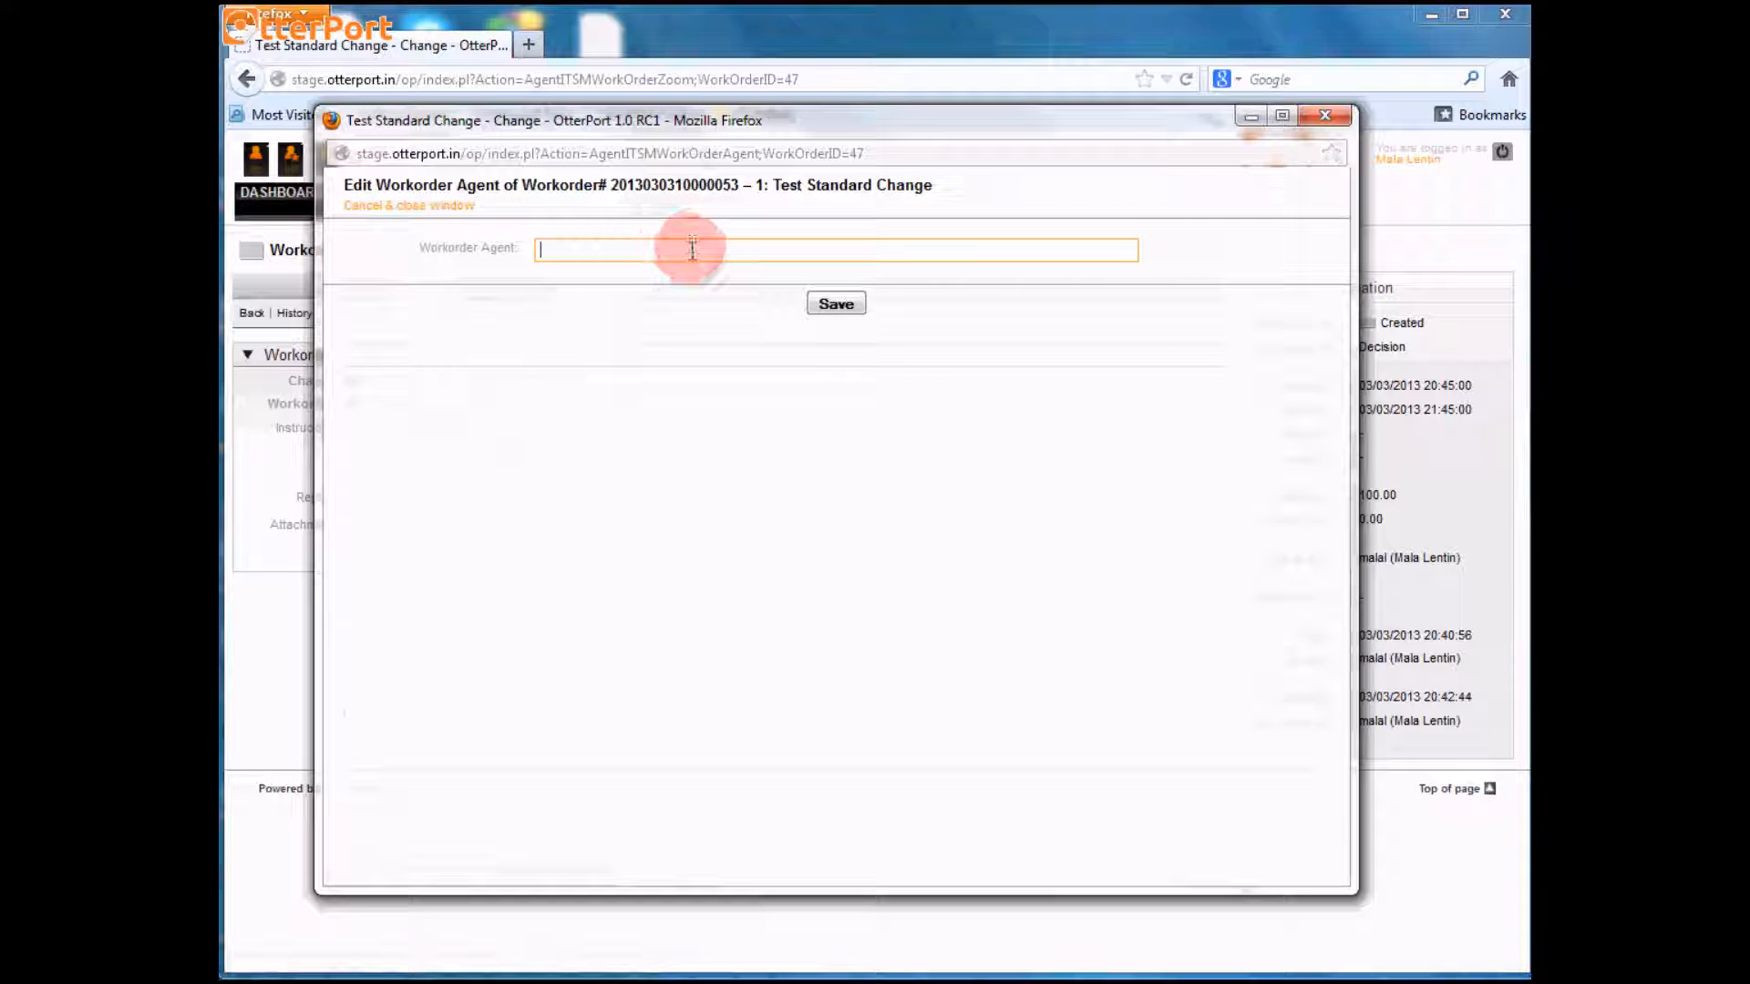
text(mal)
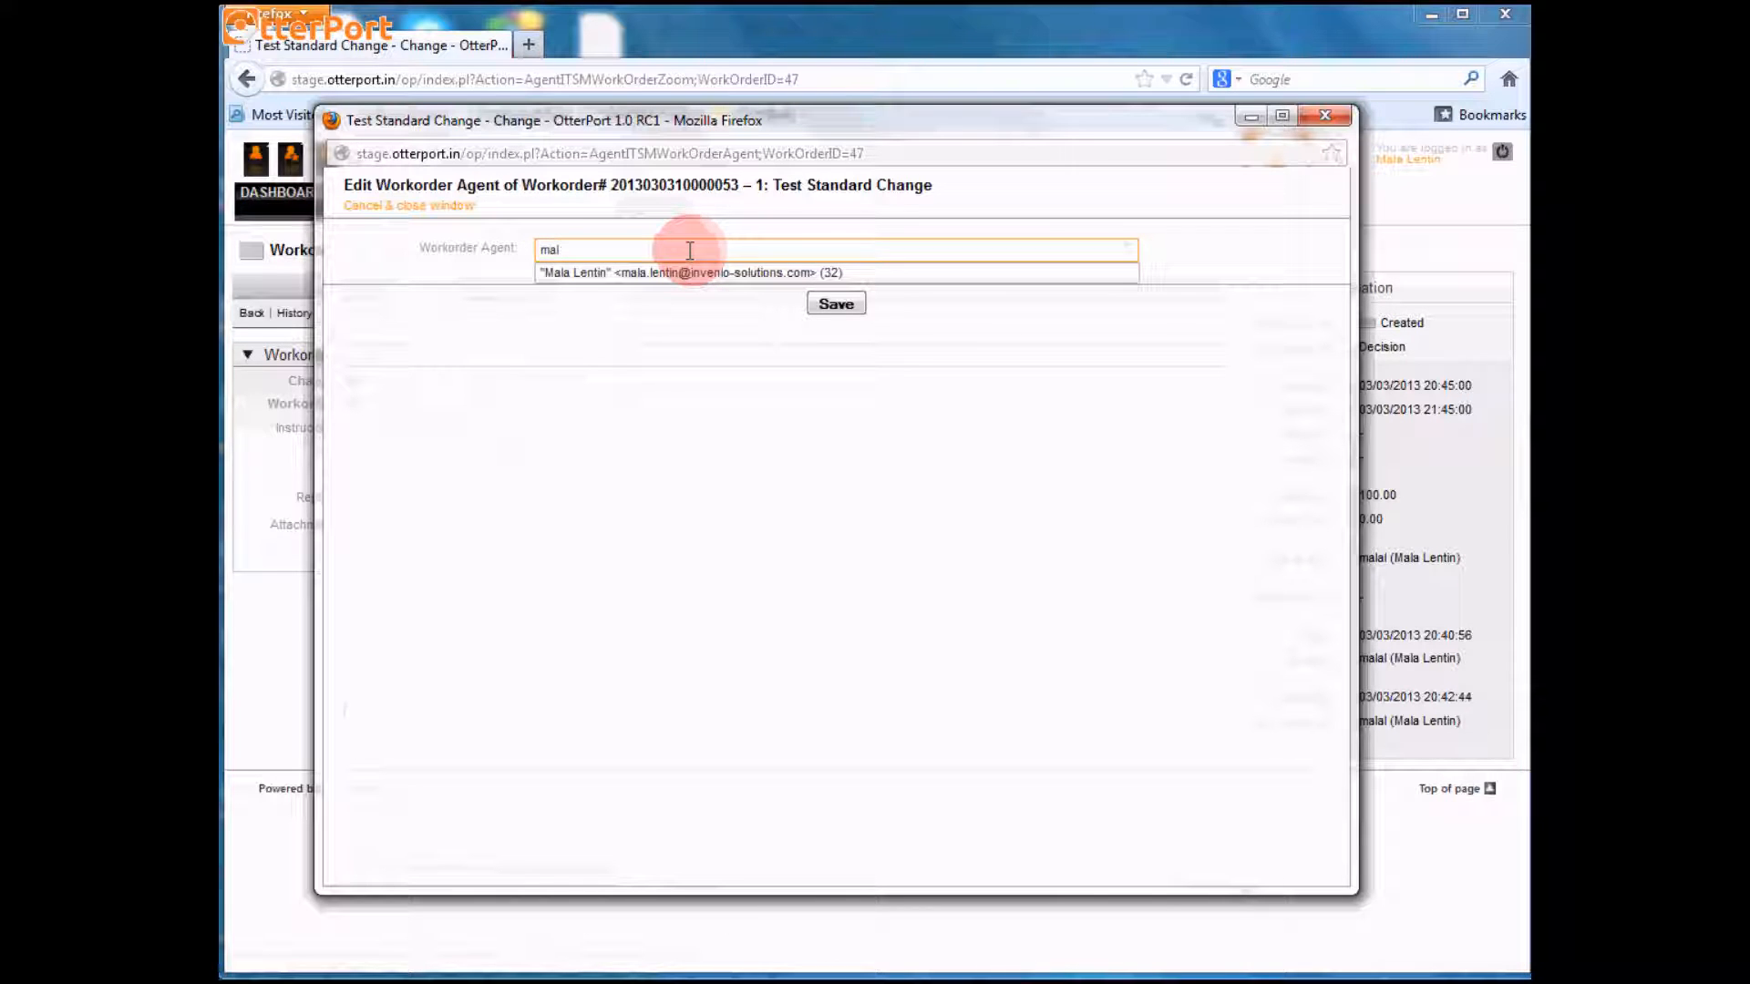
click(689, 270)
click(824, 305)
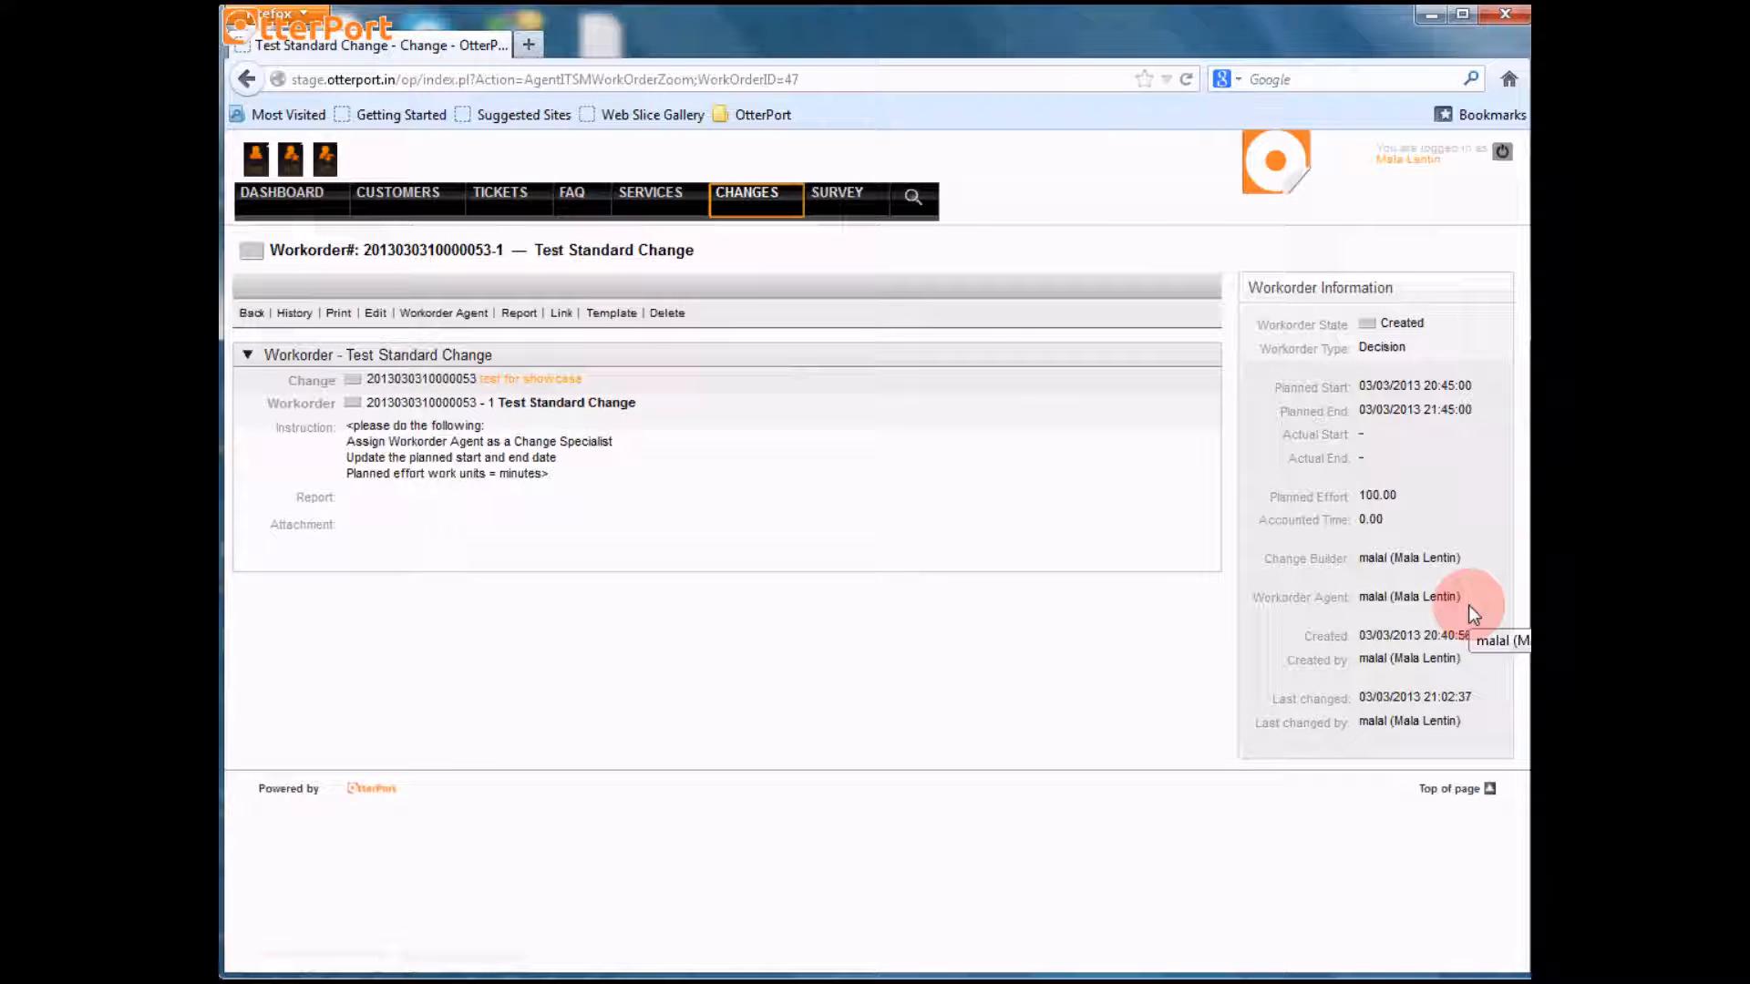
Step: Open the Test Standard Change workorder's report for editing and enter the text "test task has been picked."
click(518, 314)
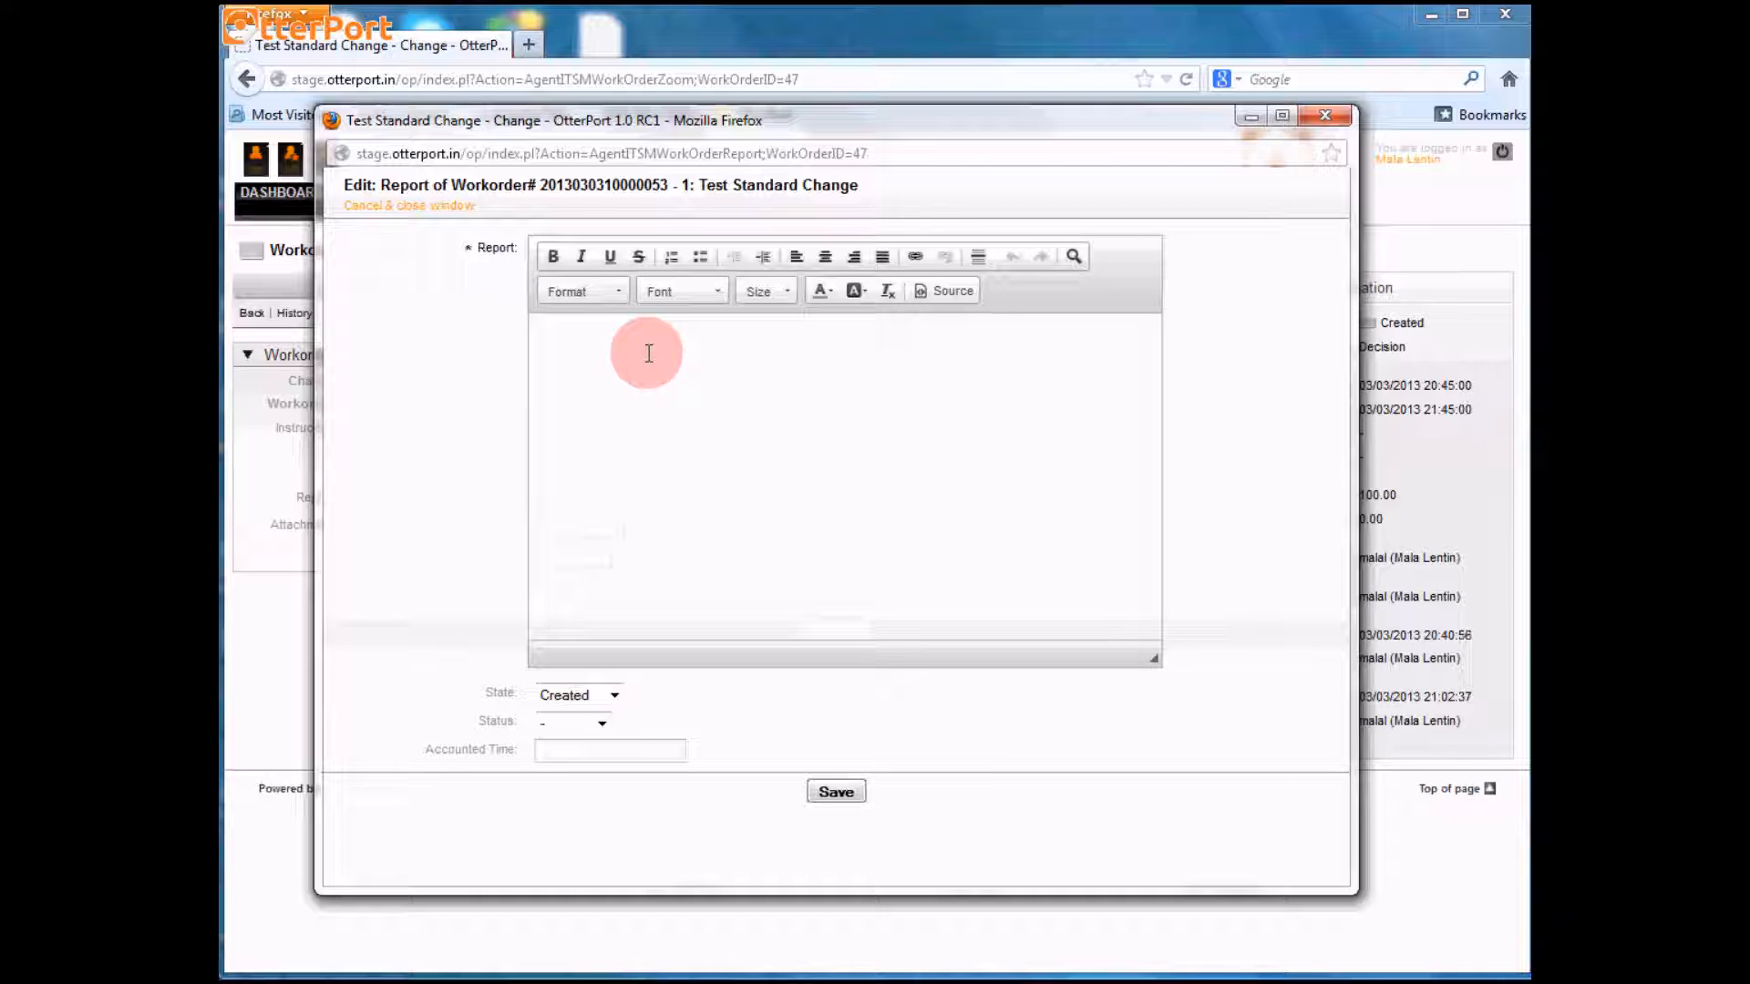
text(test tesk has been pl)
text(cked)
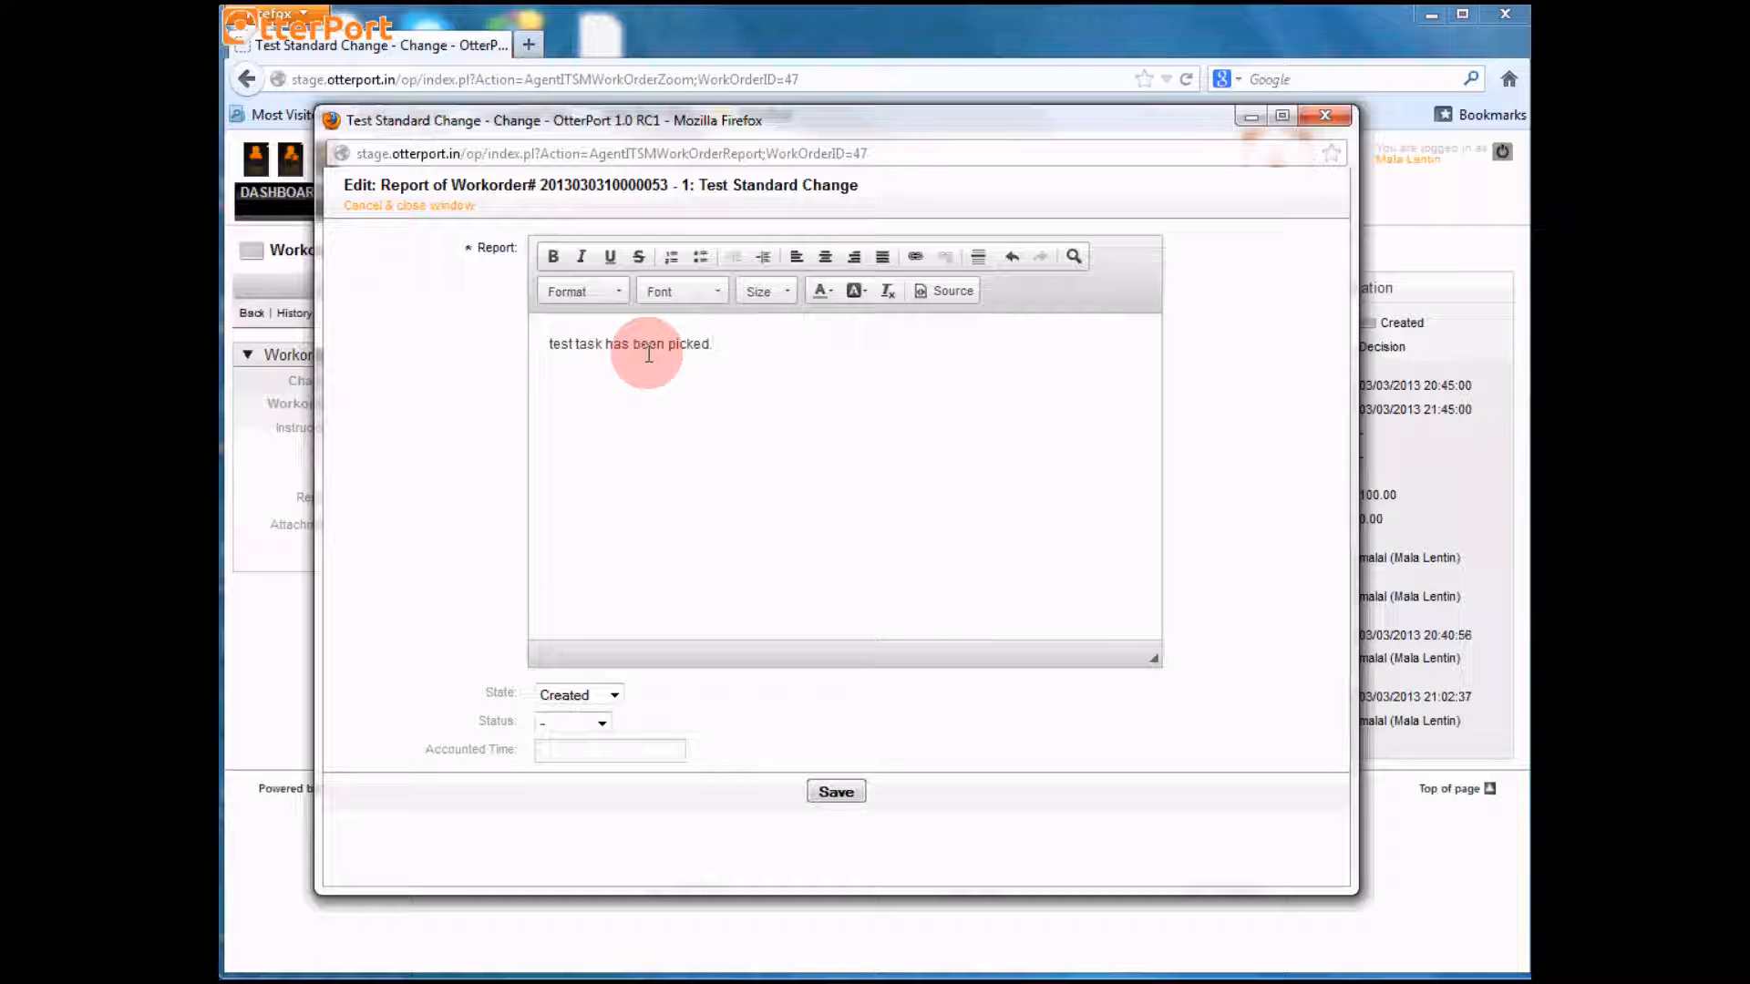
click(616, 695)
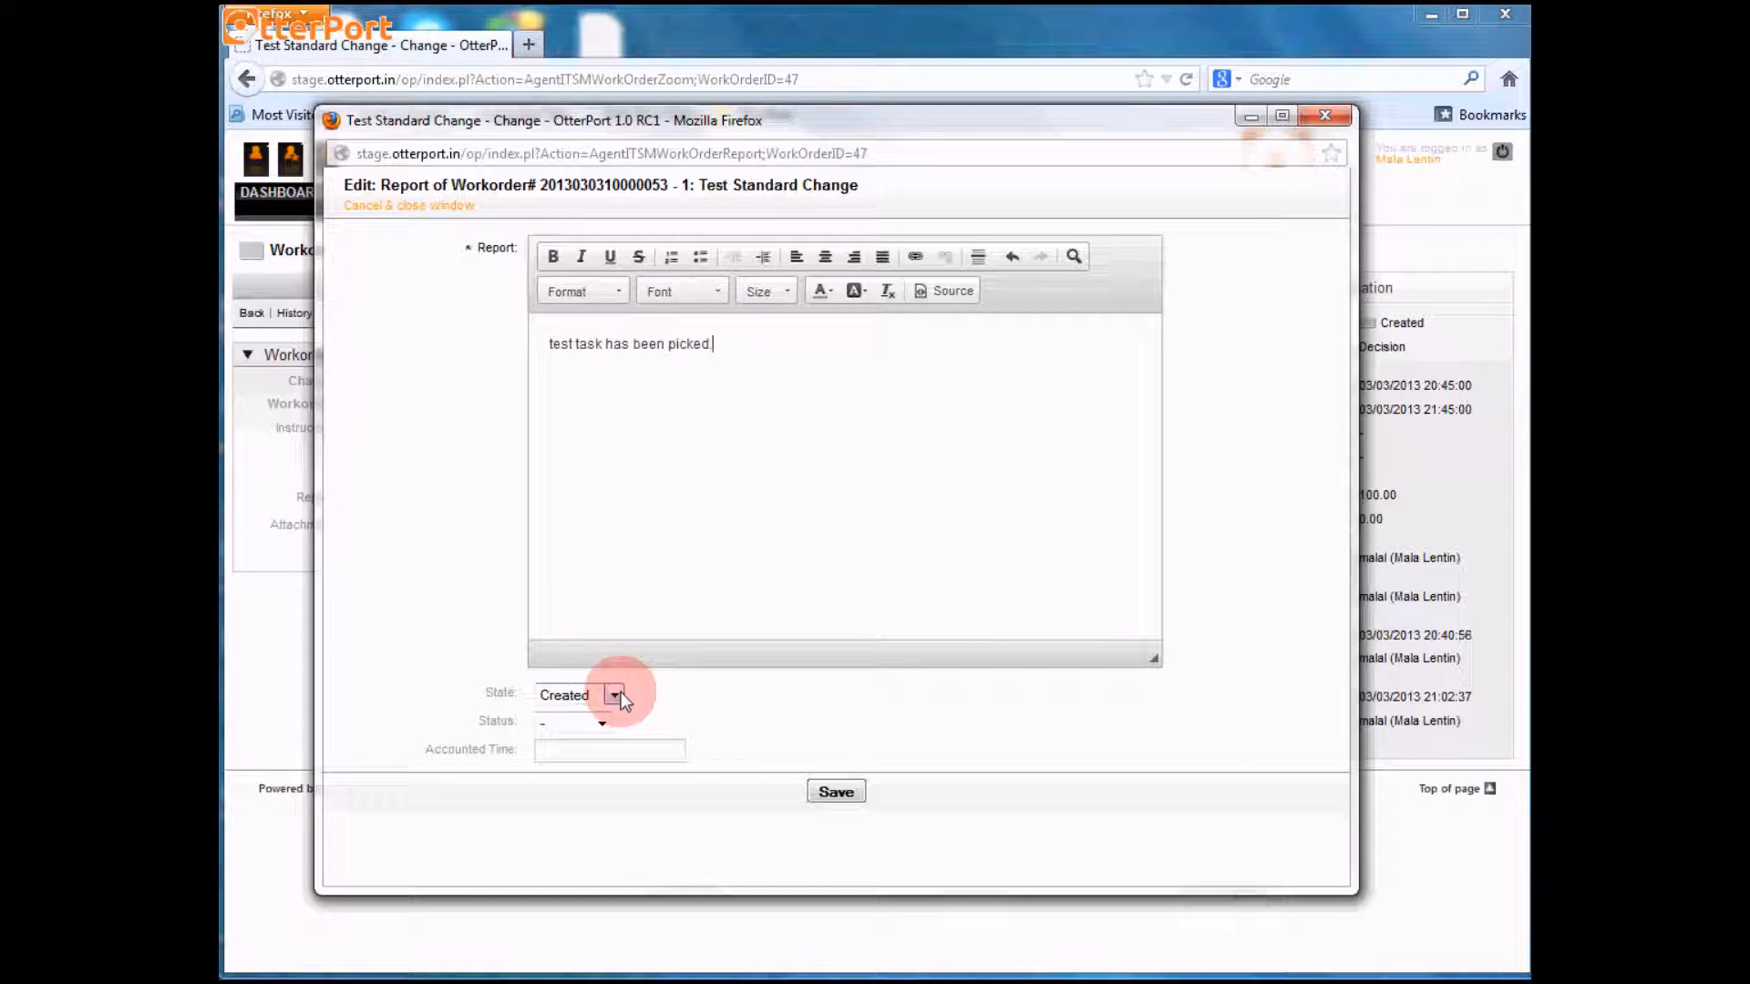
click(602, 723)
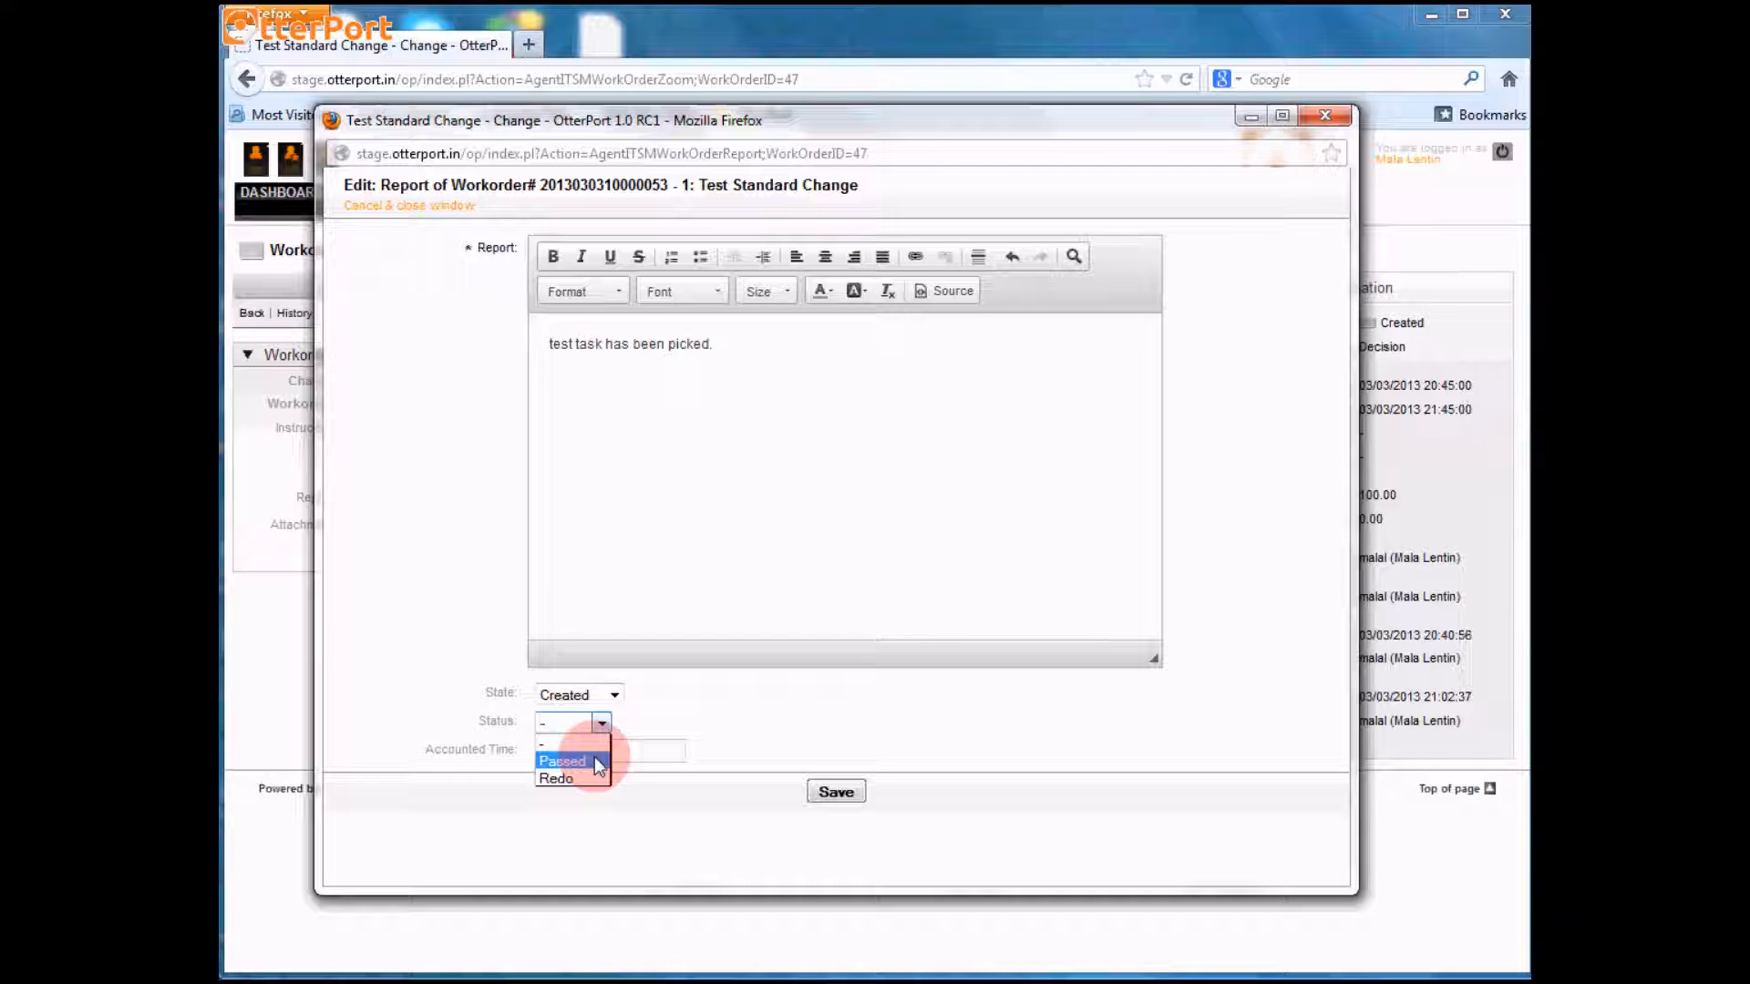
click(665, 721)
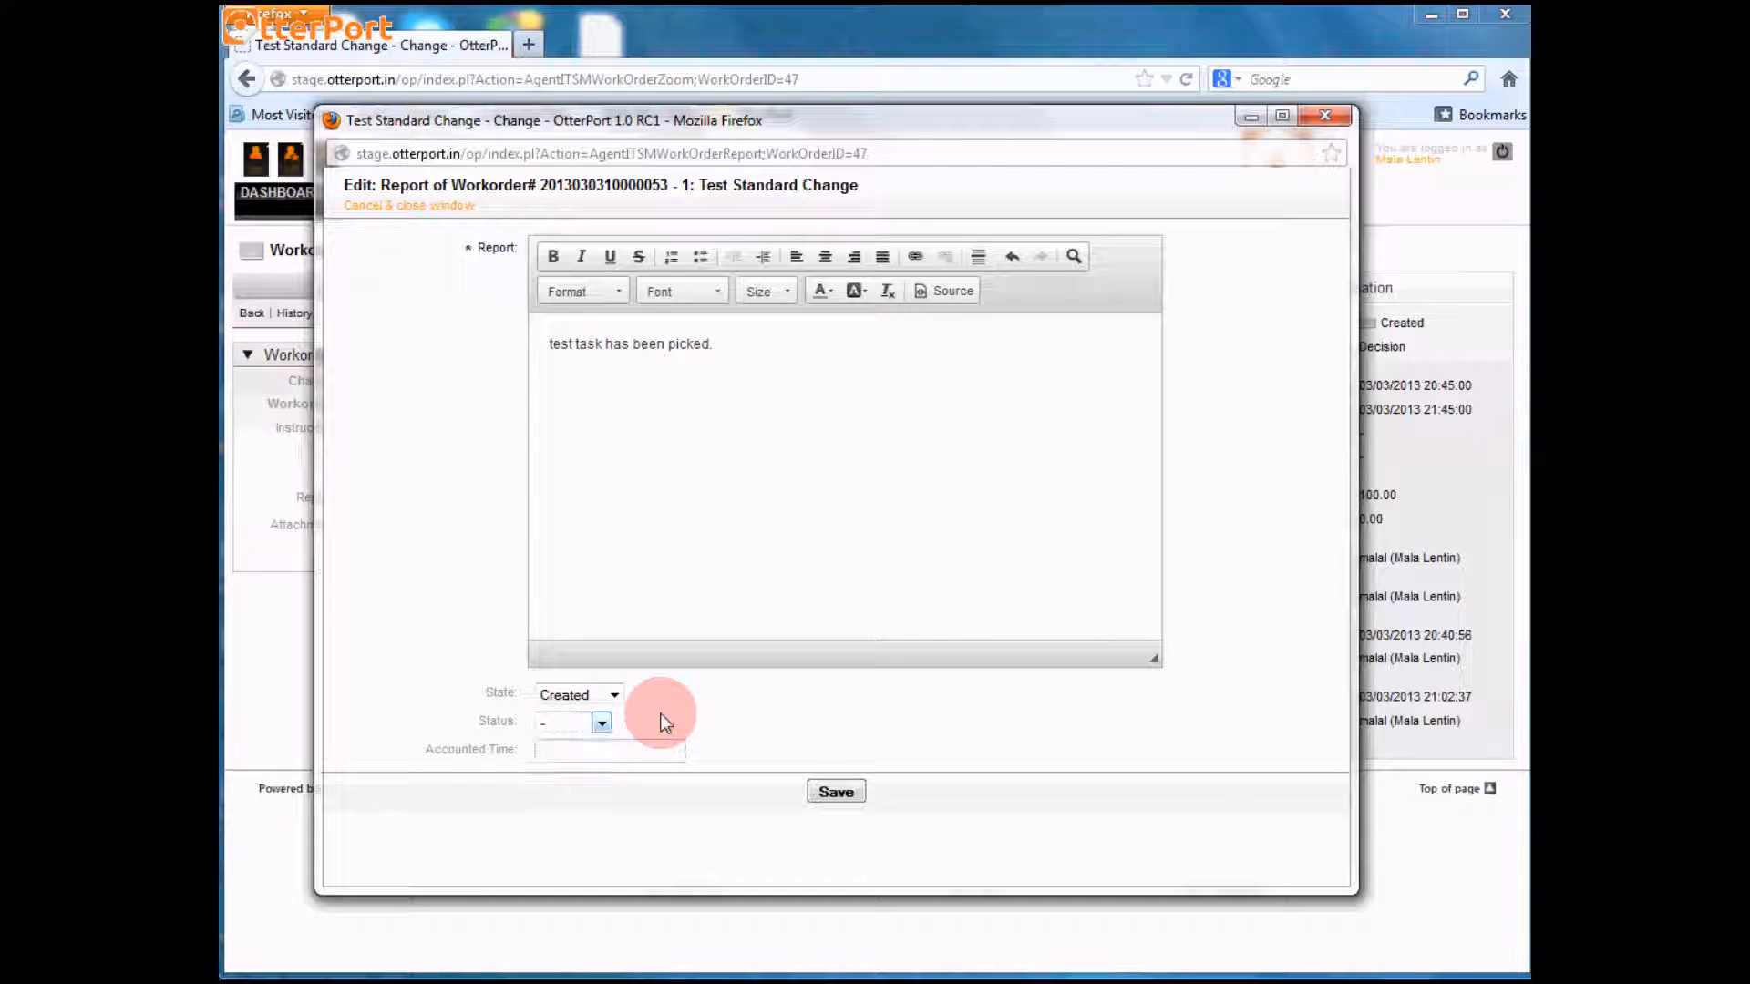
click(645, 752)
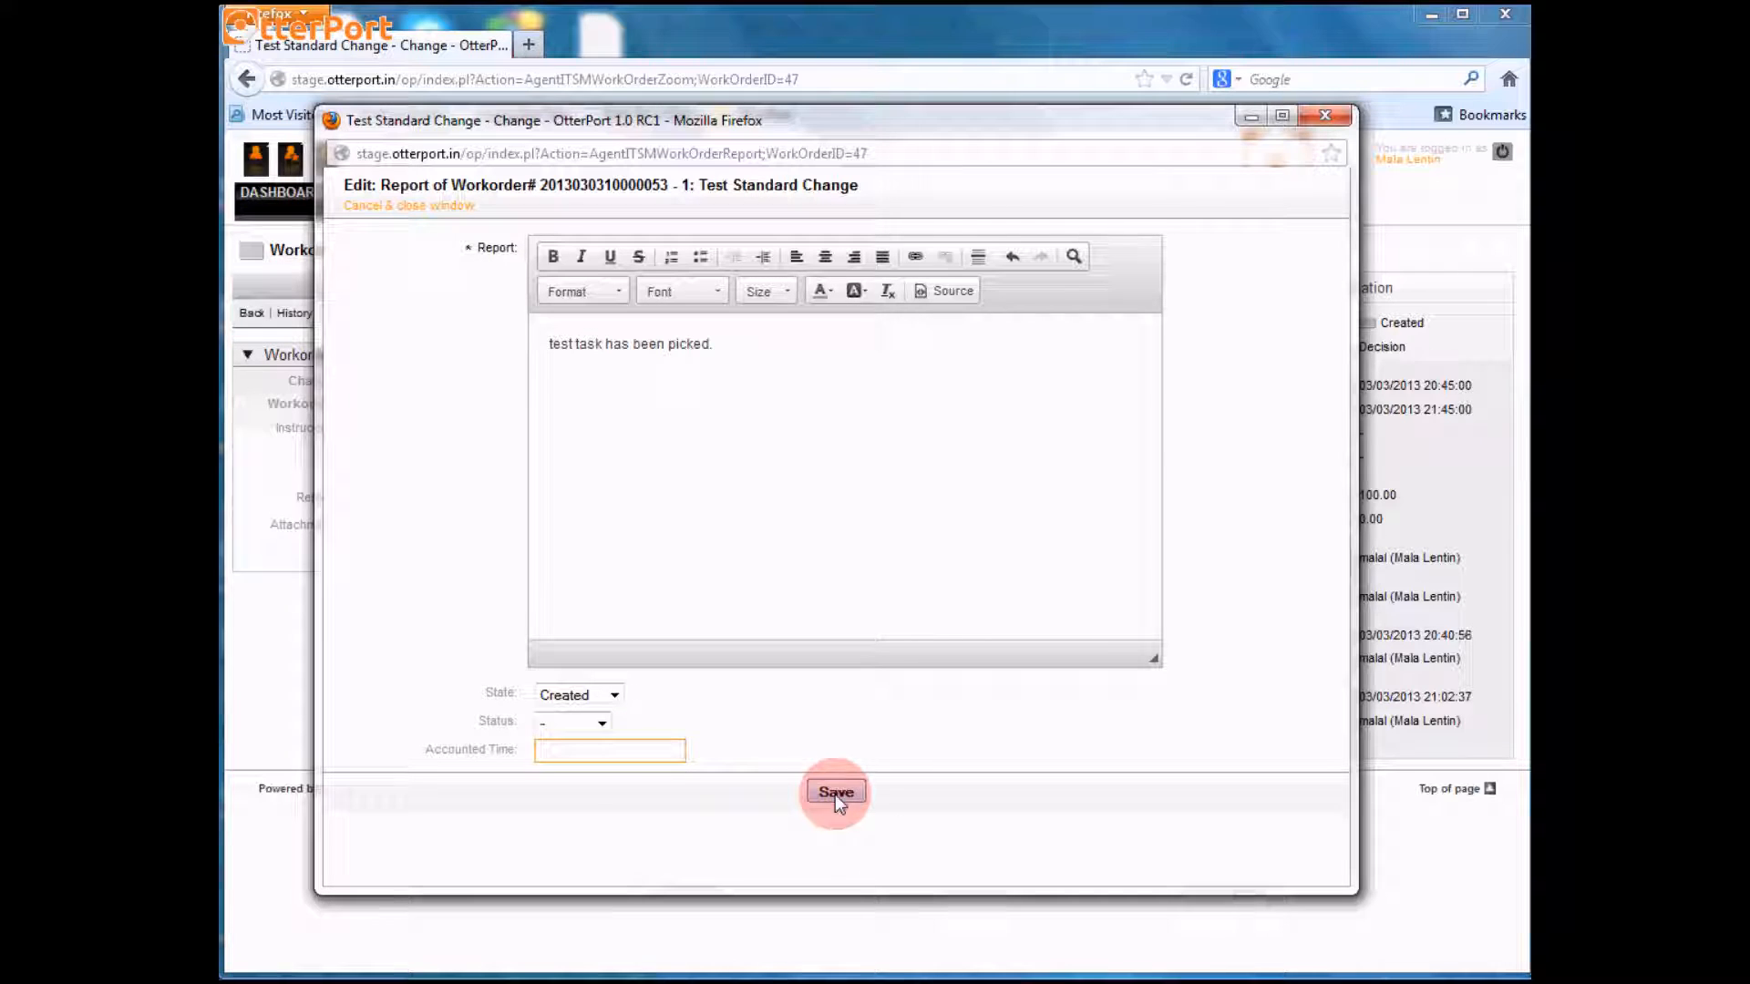
Step: Set the workorder's state to Accepted in the report and save it without a status or accounted time
click(602, 695)
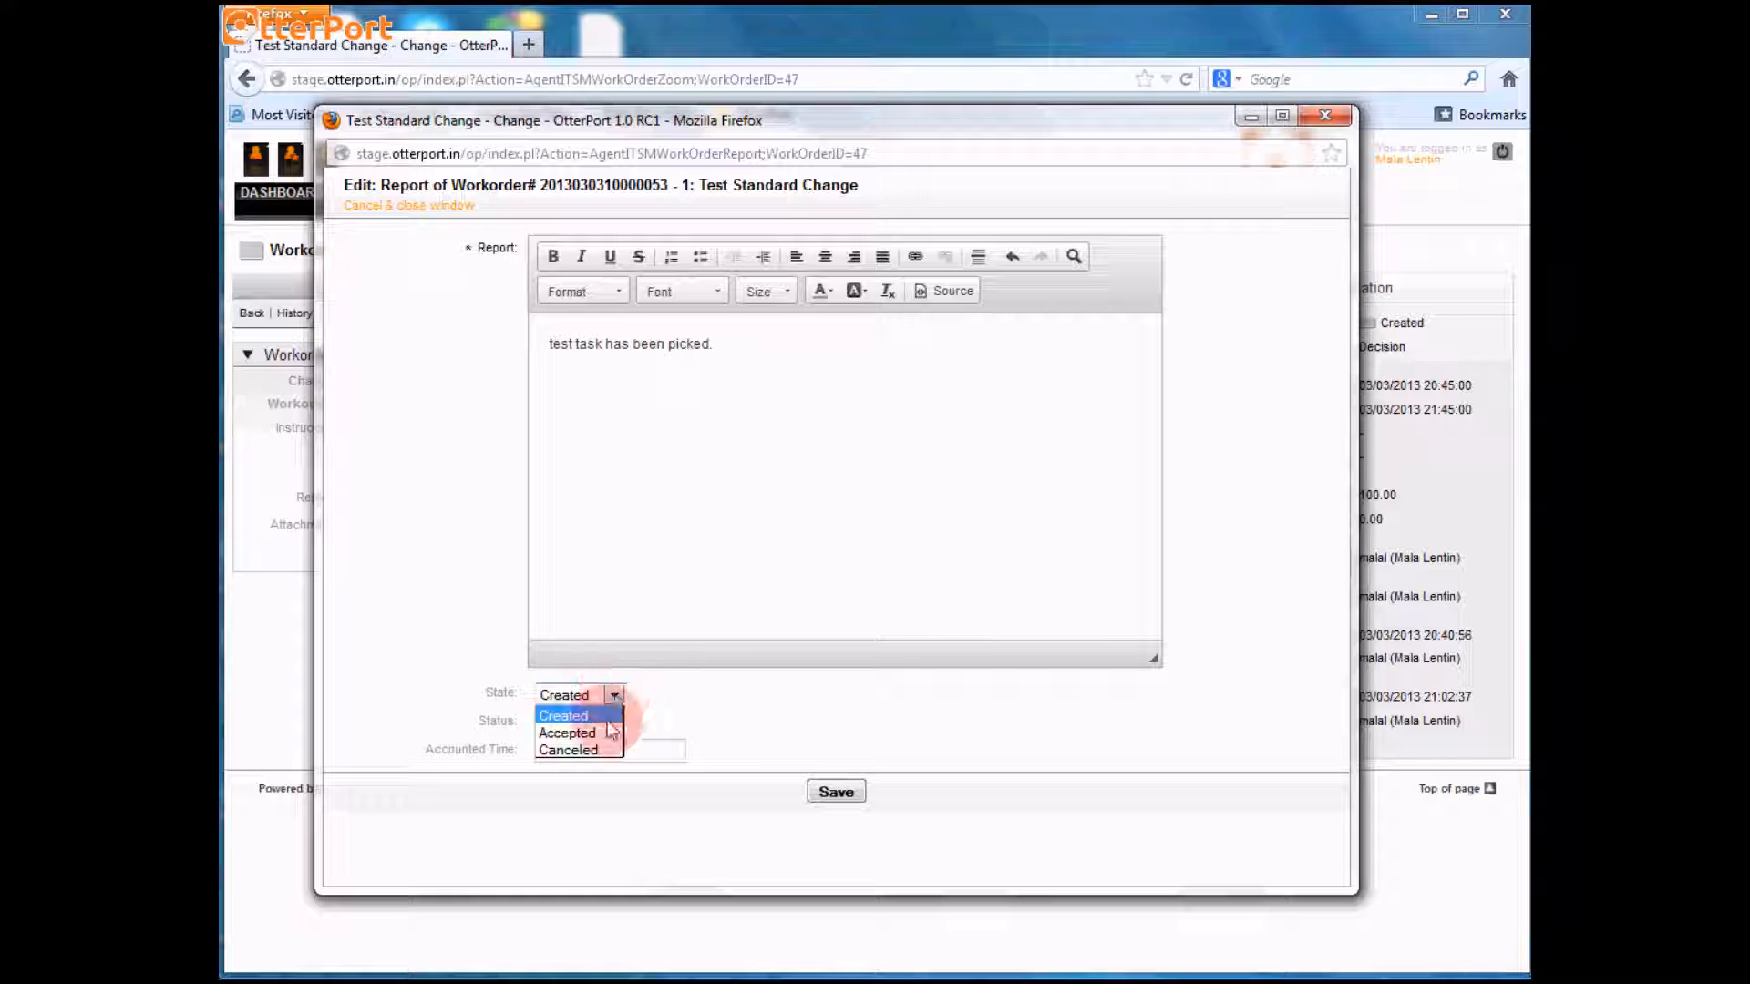
click(592, 732)
click(615, 695)
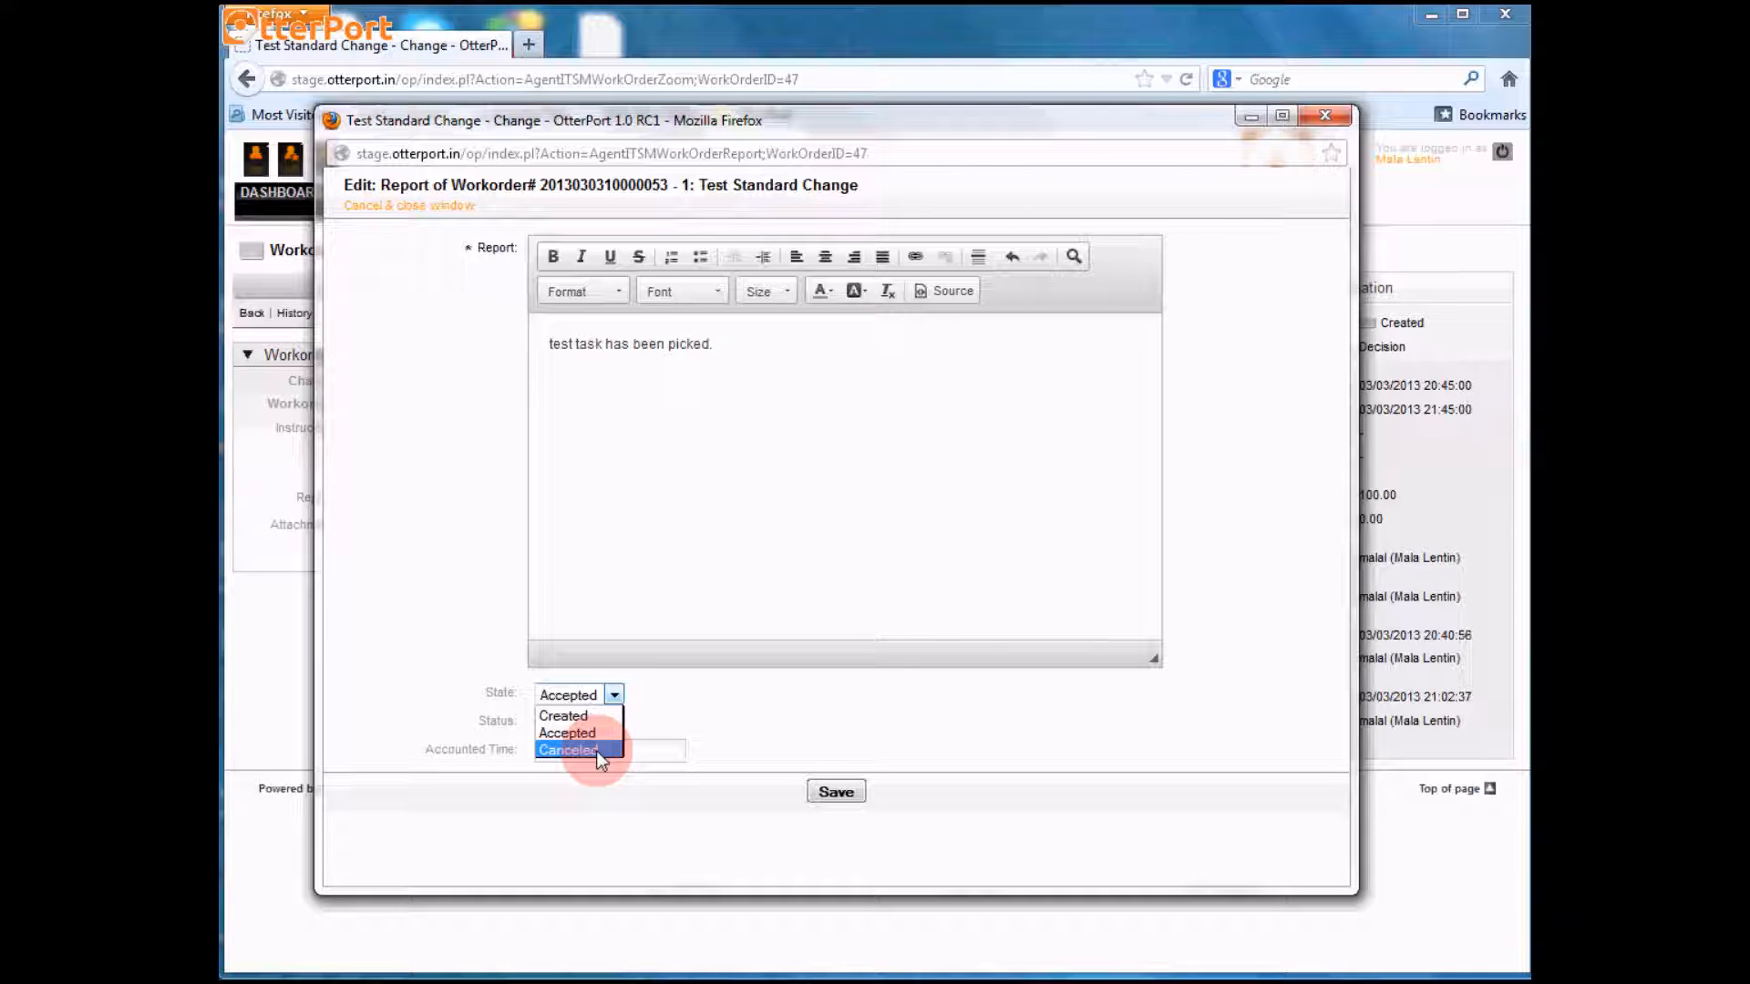
click(668, 716)
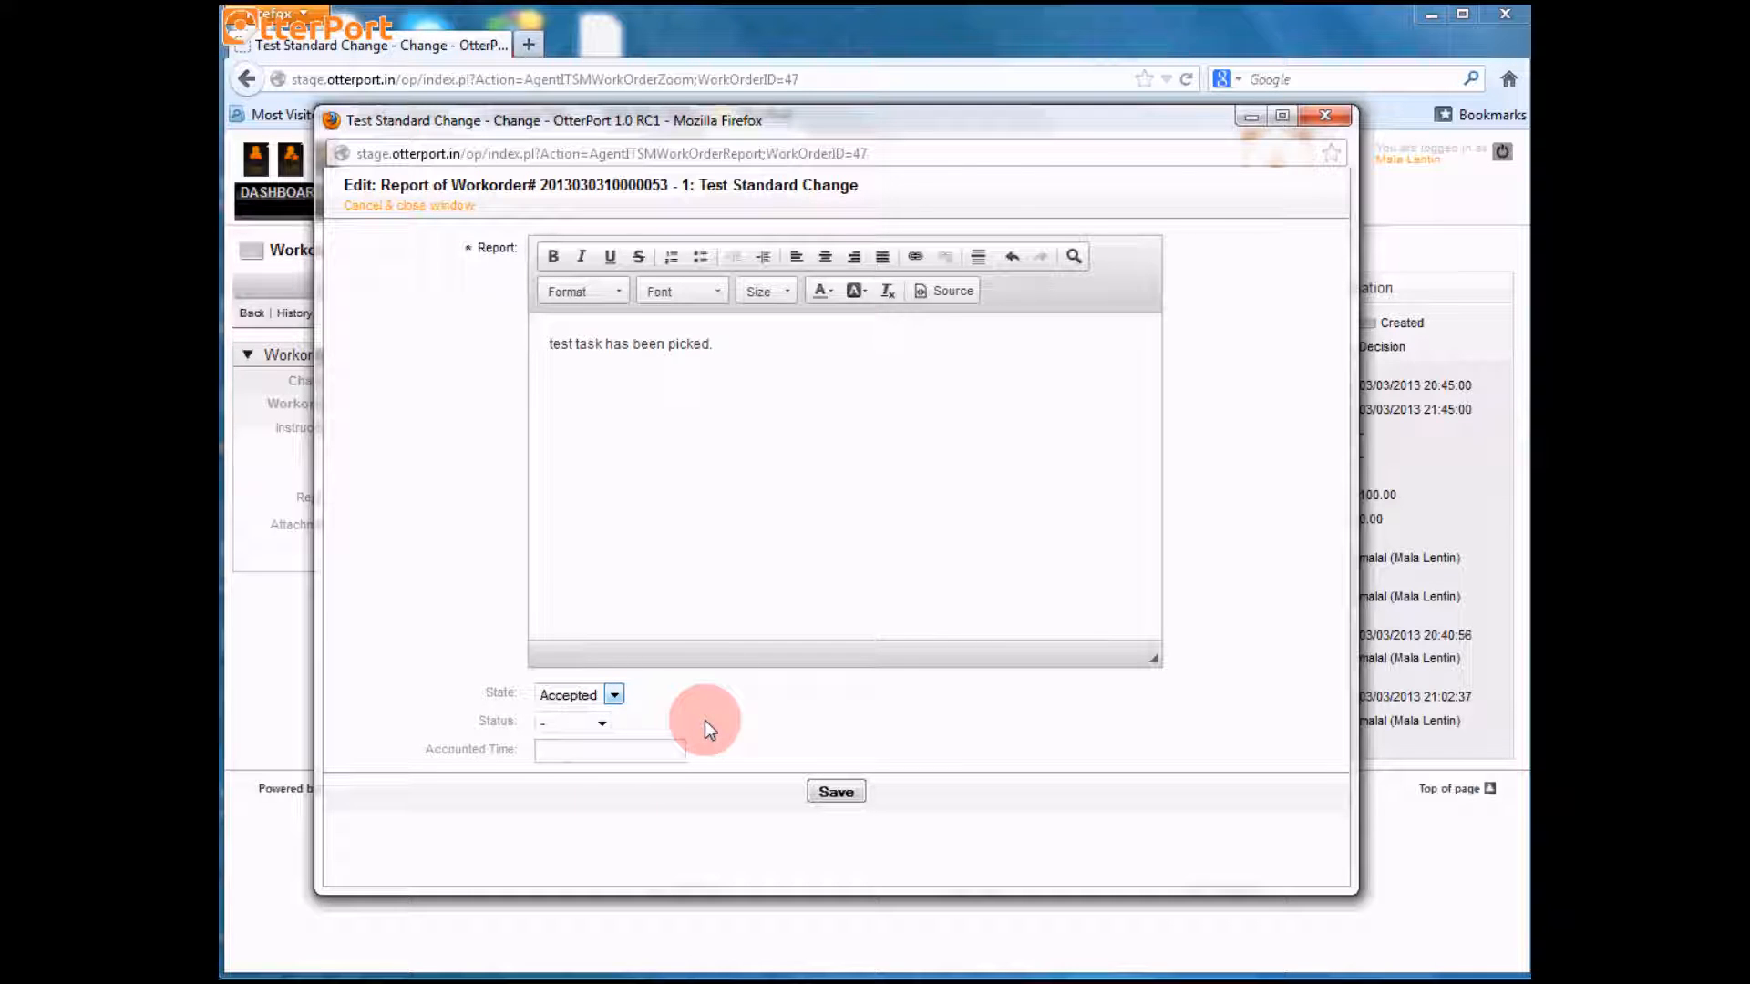
click(616, 697)
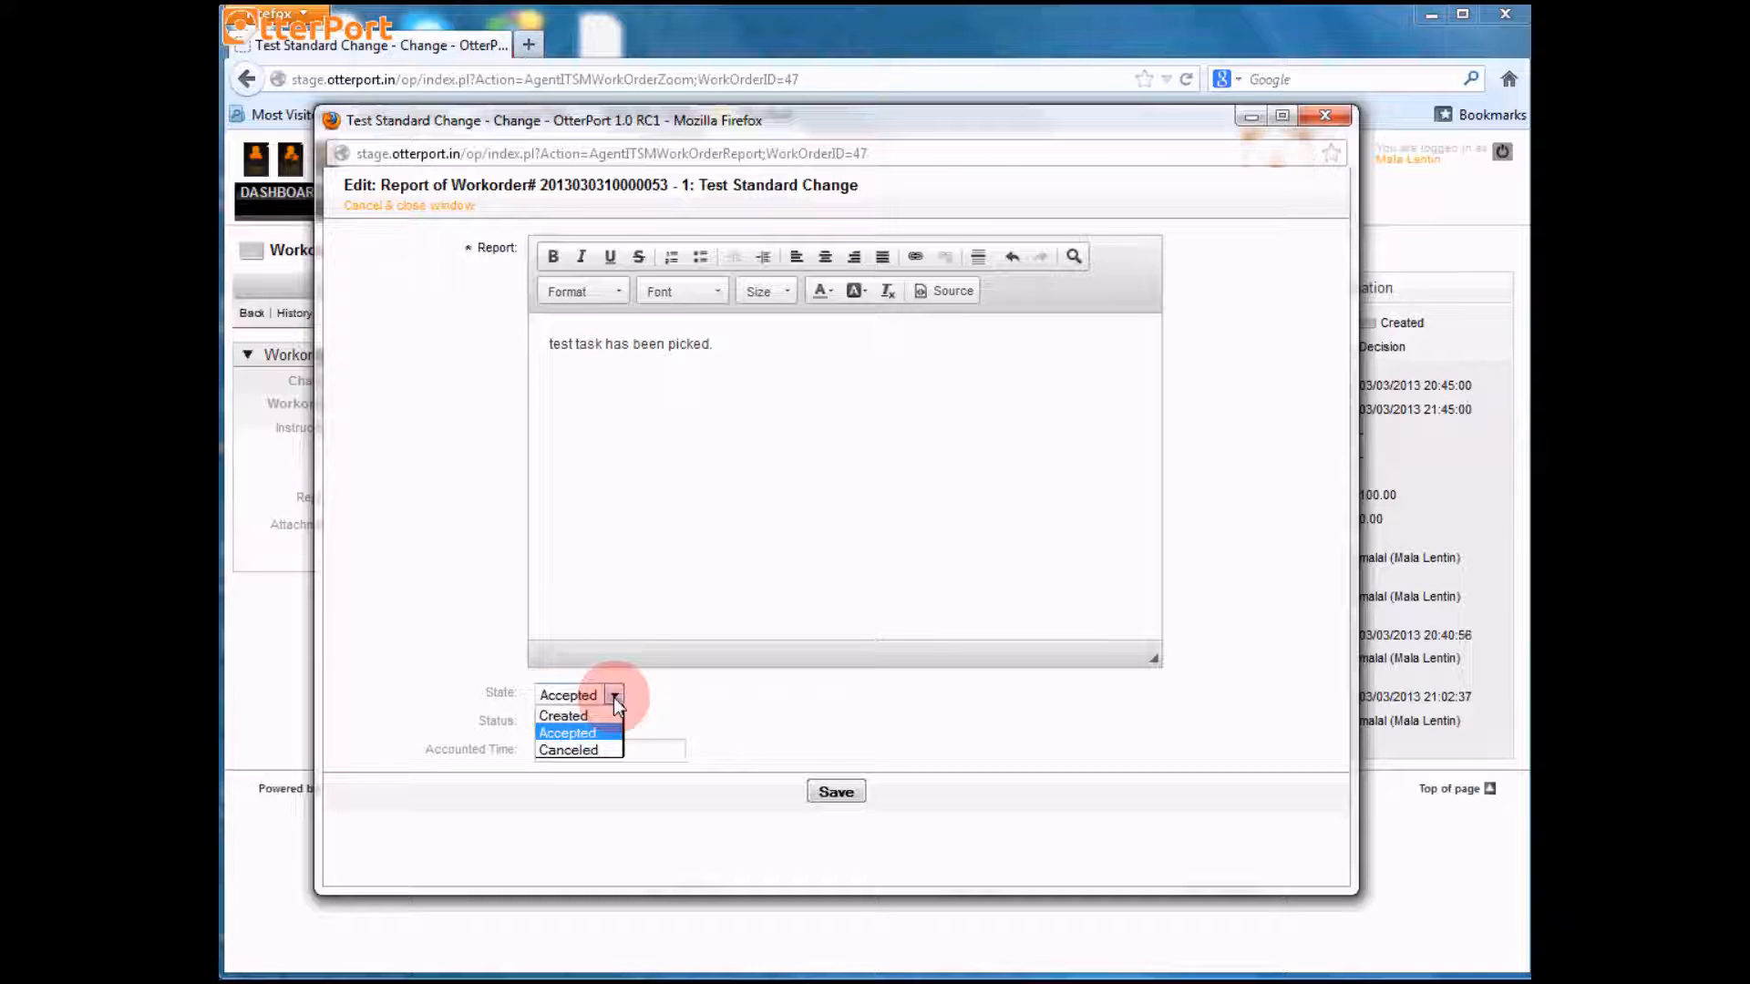
click(687, 712)
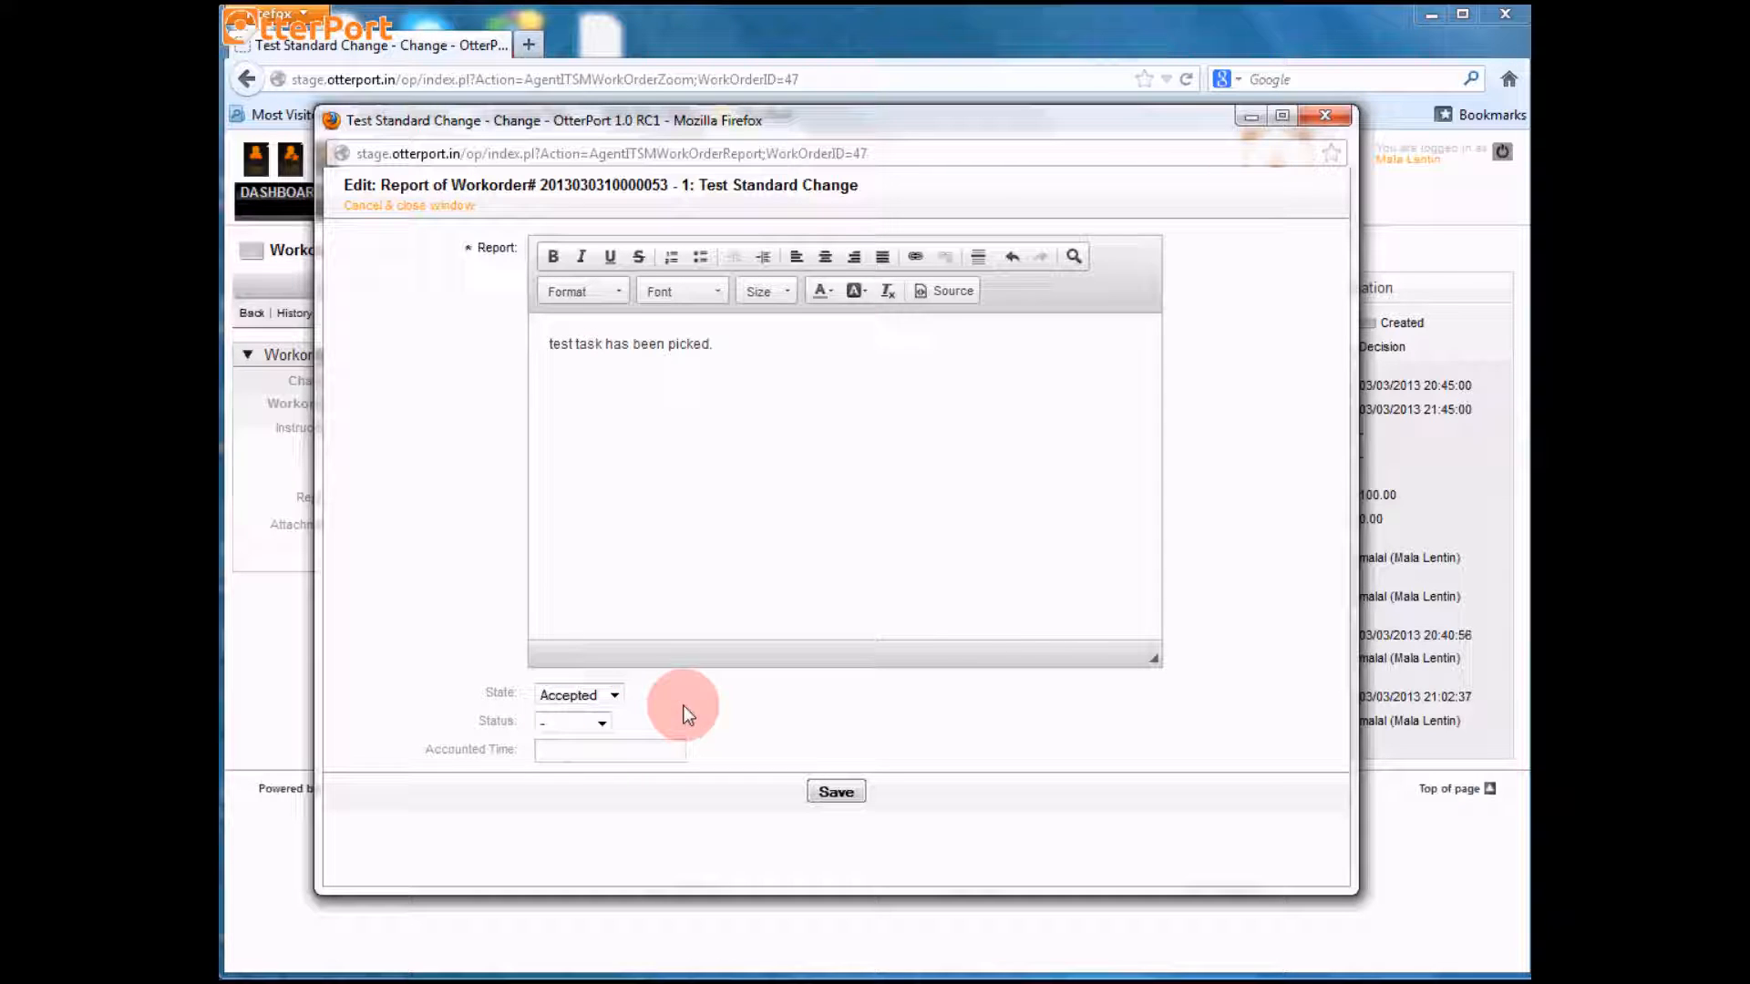
click(652, 753)
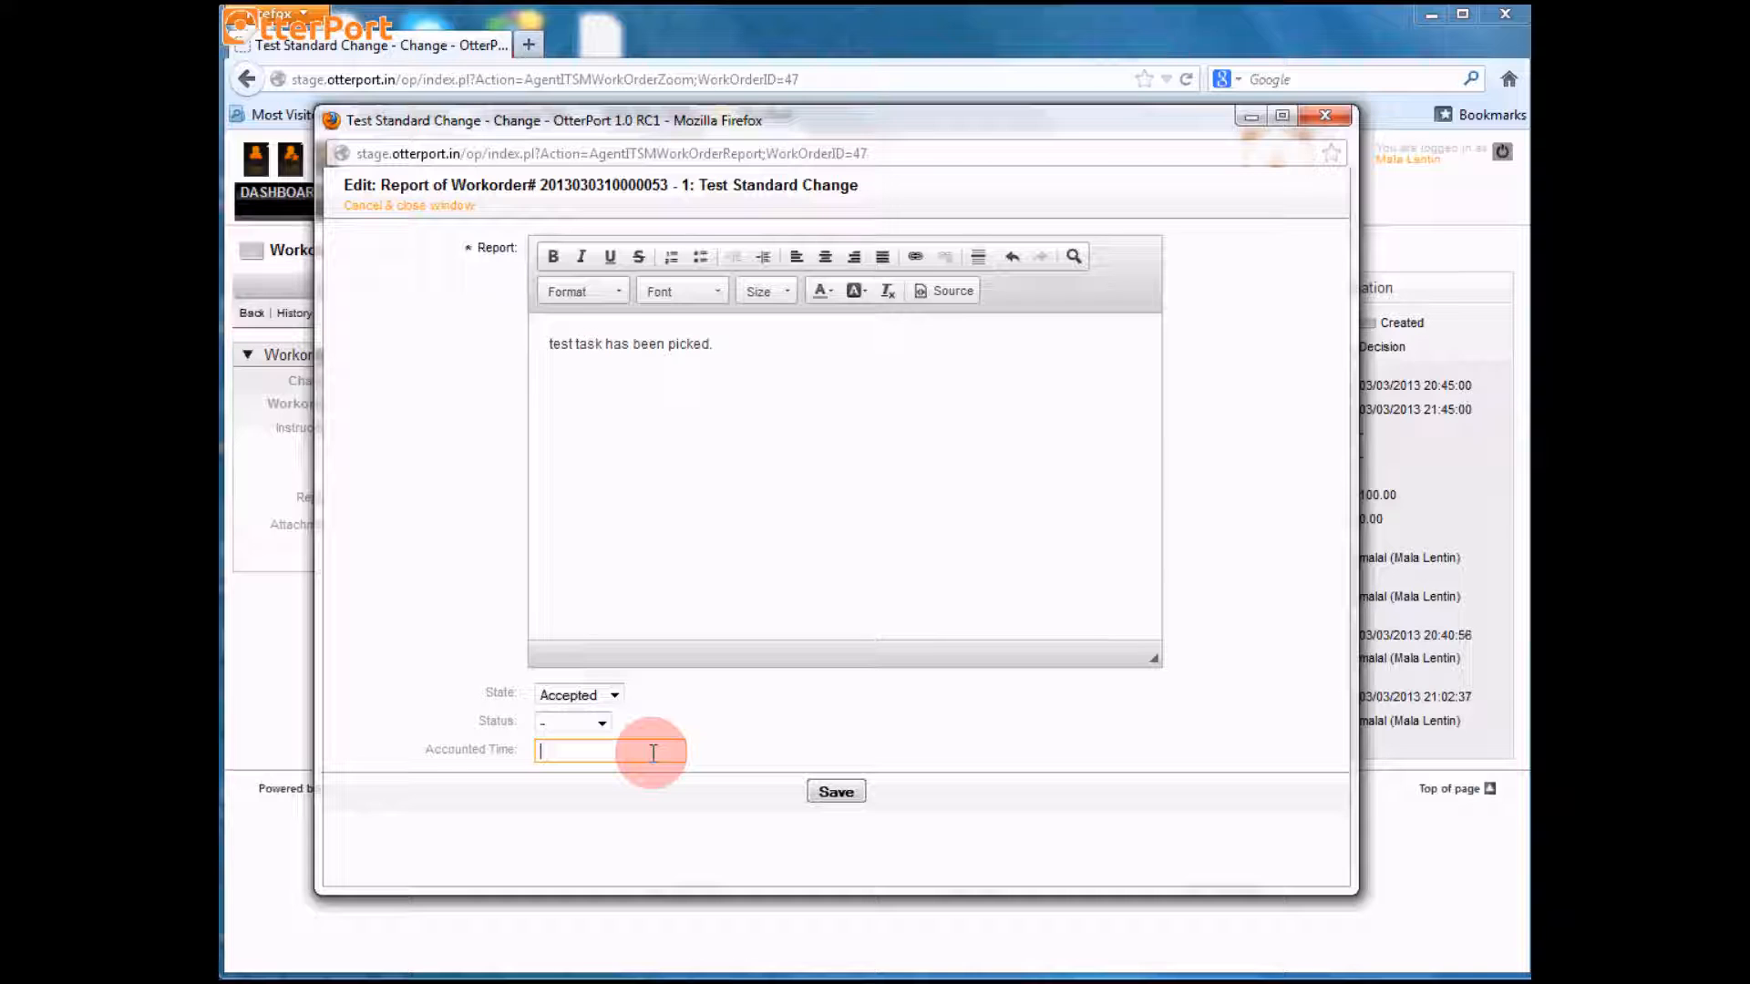
click(837, 791)
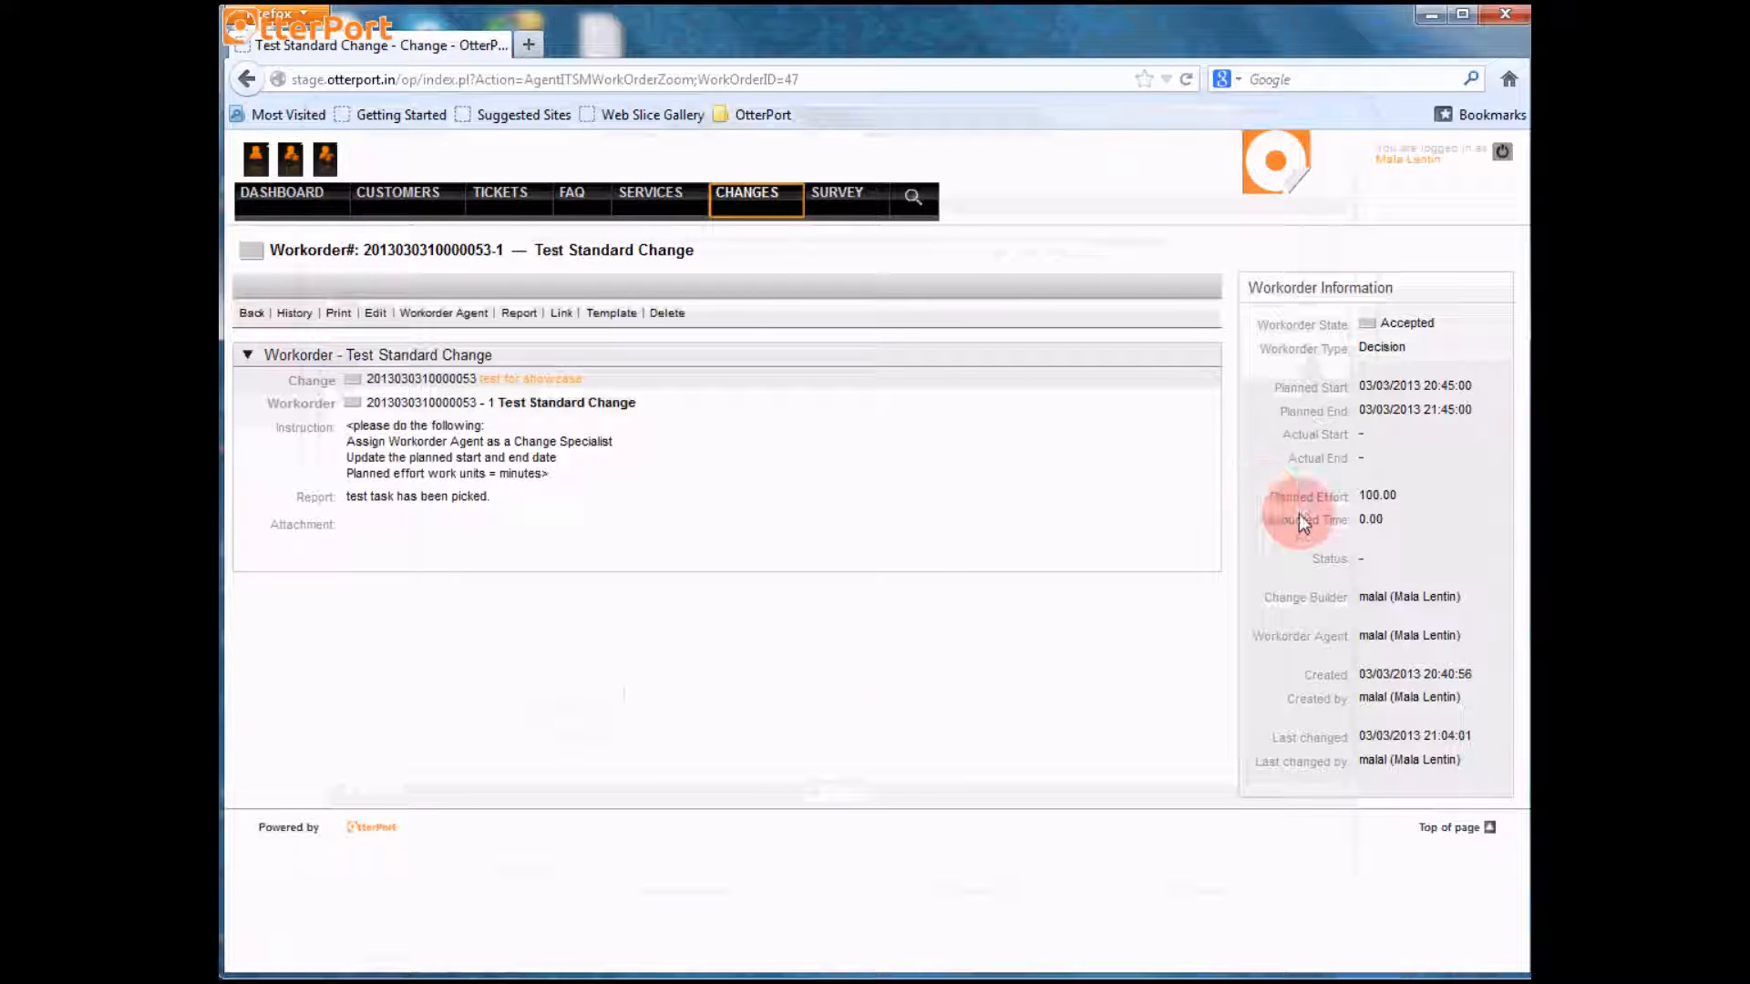
Step: Reopen the workorder report, set the state to Ready with an accounted time of 10, and save it
click(492, 316)
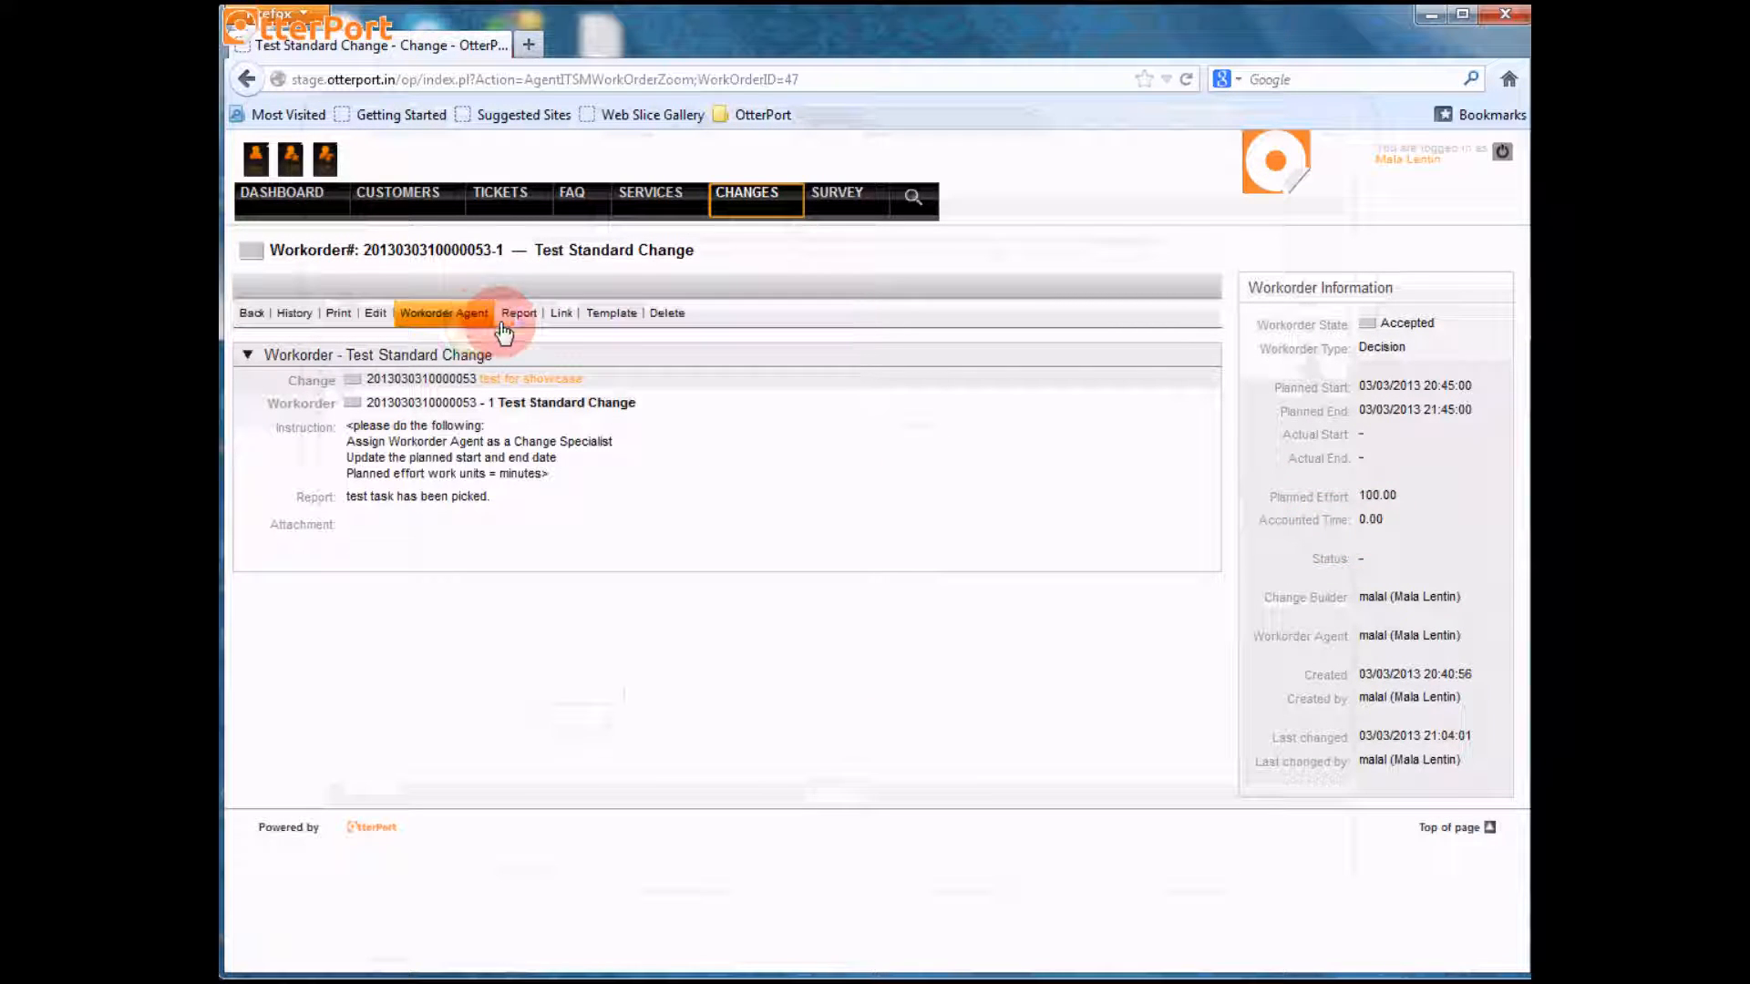
click(516, 319)
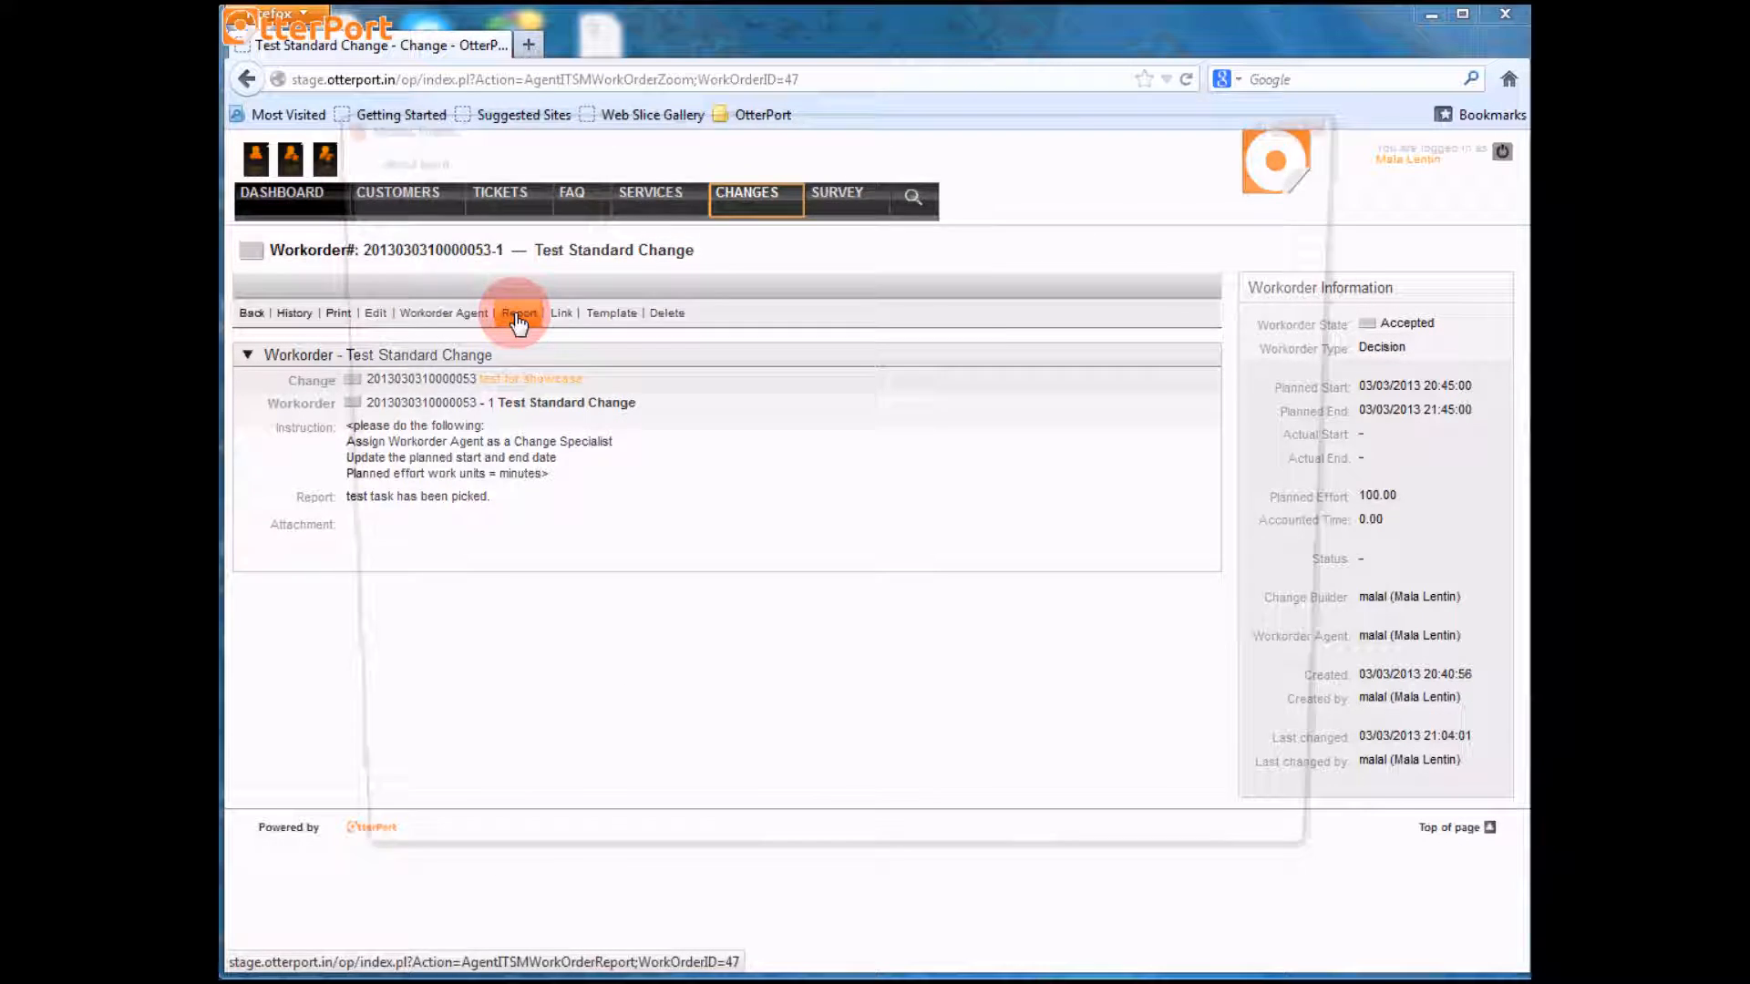
click(614, 558)
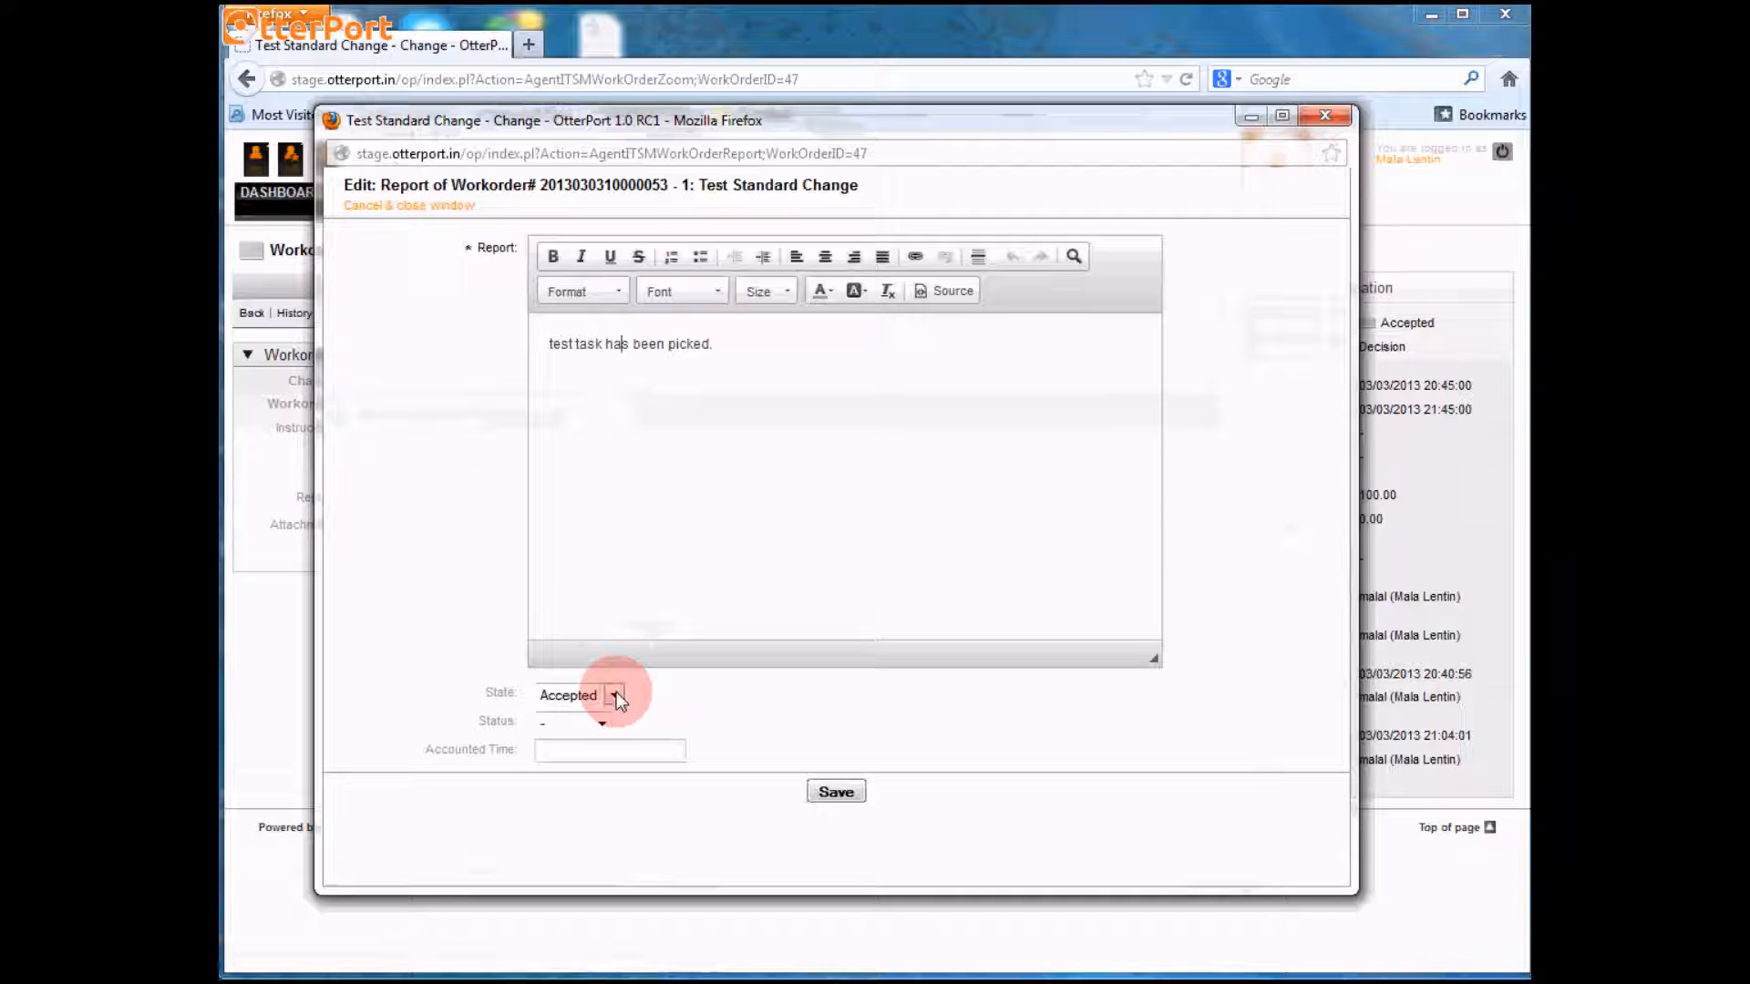
click(616, 692)
click(609, 729)
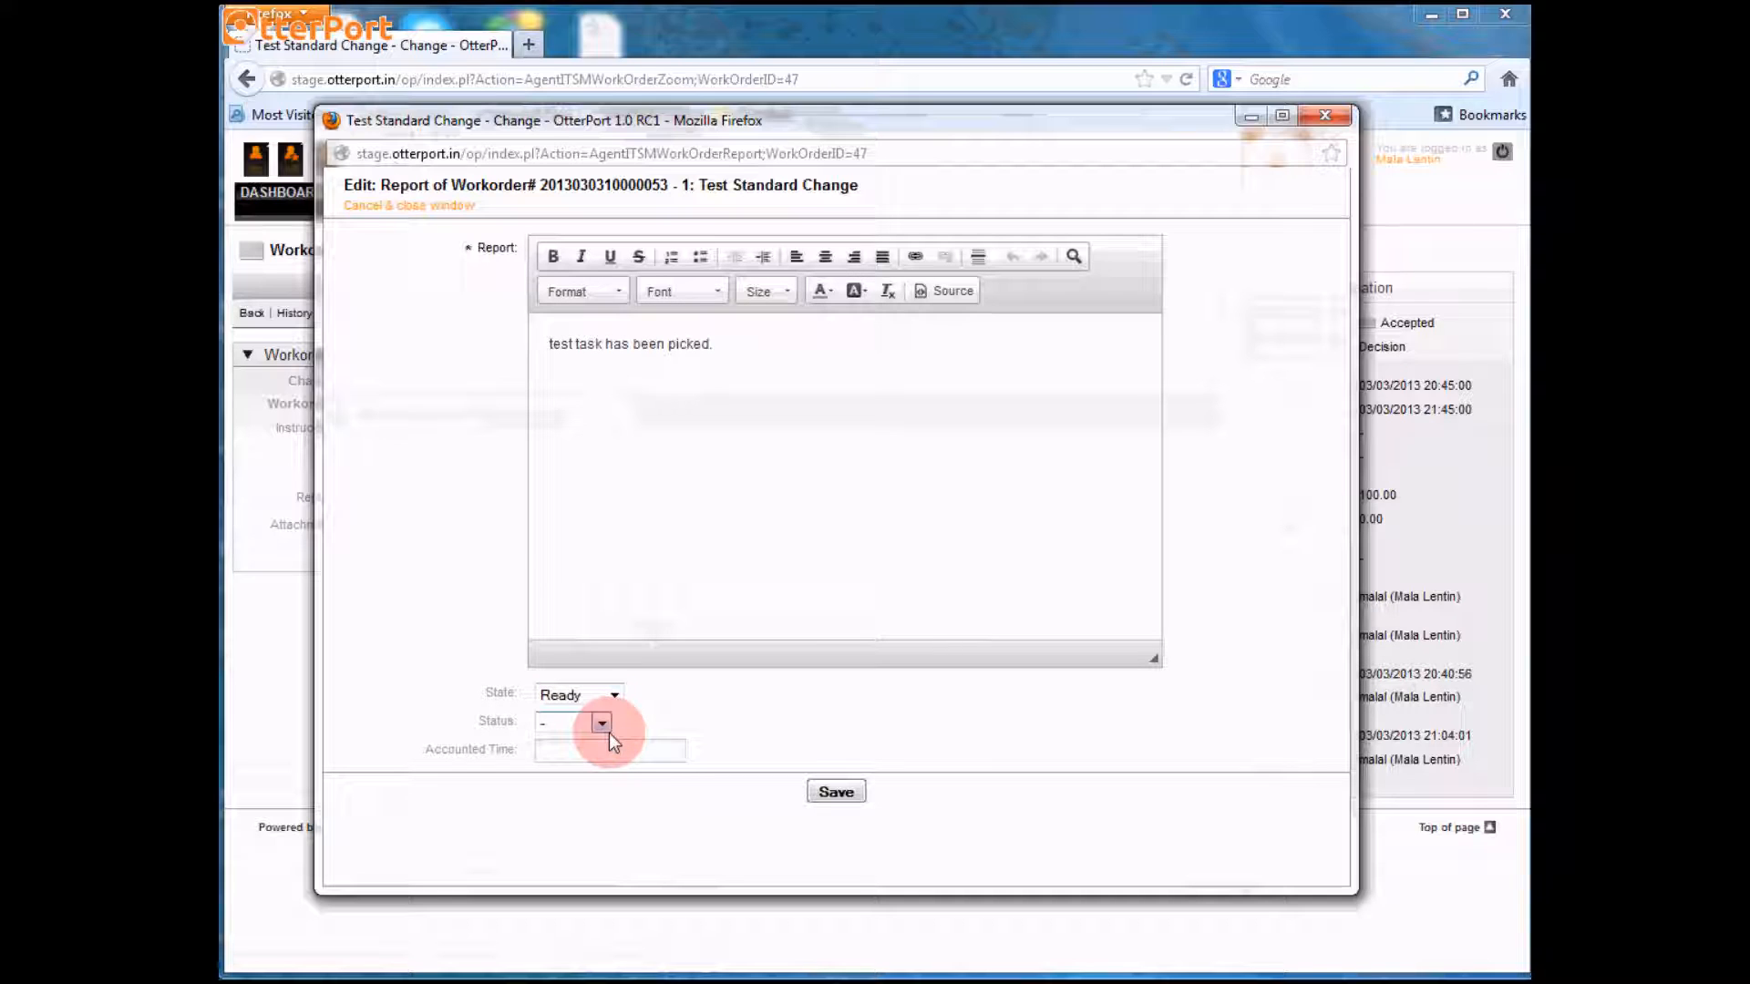
click(609, 748)
text(10)
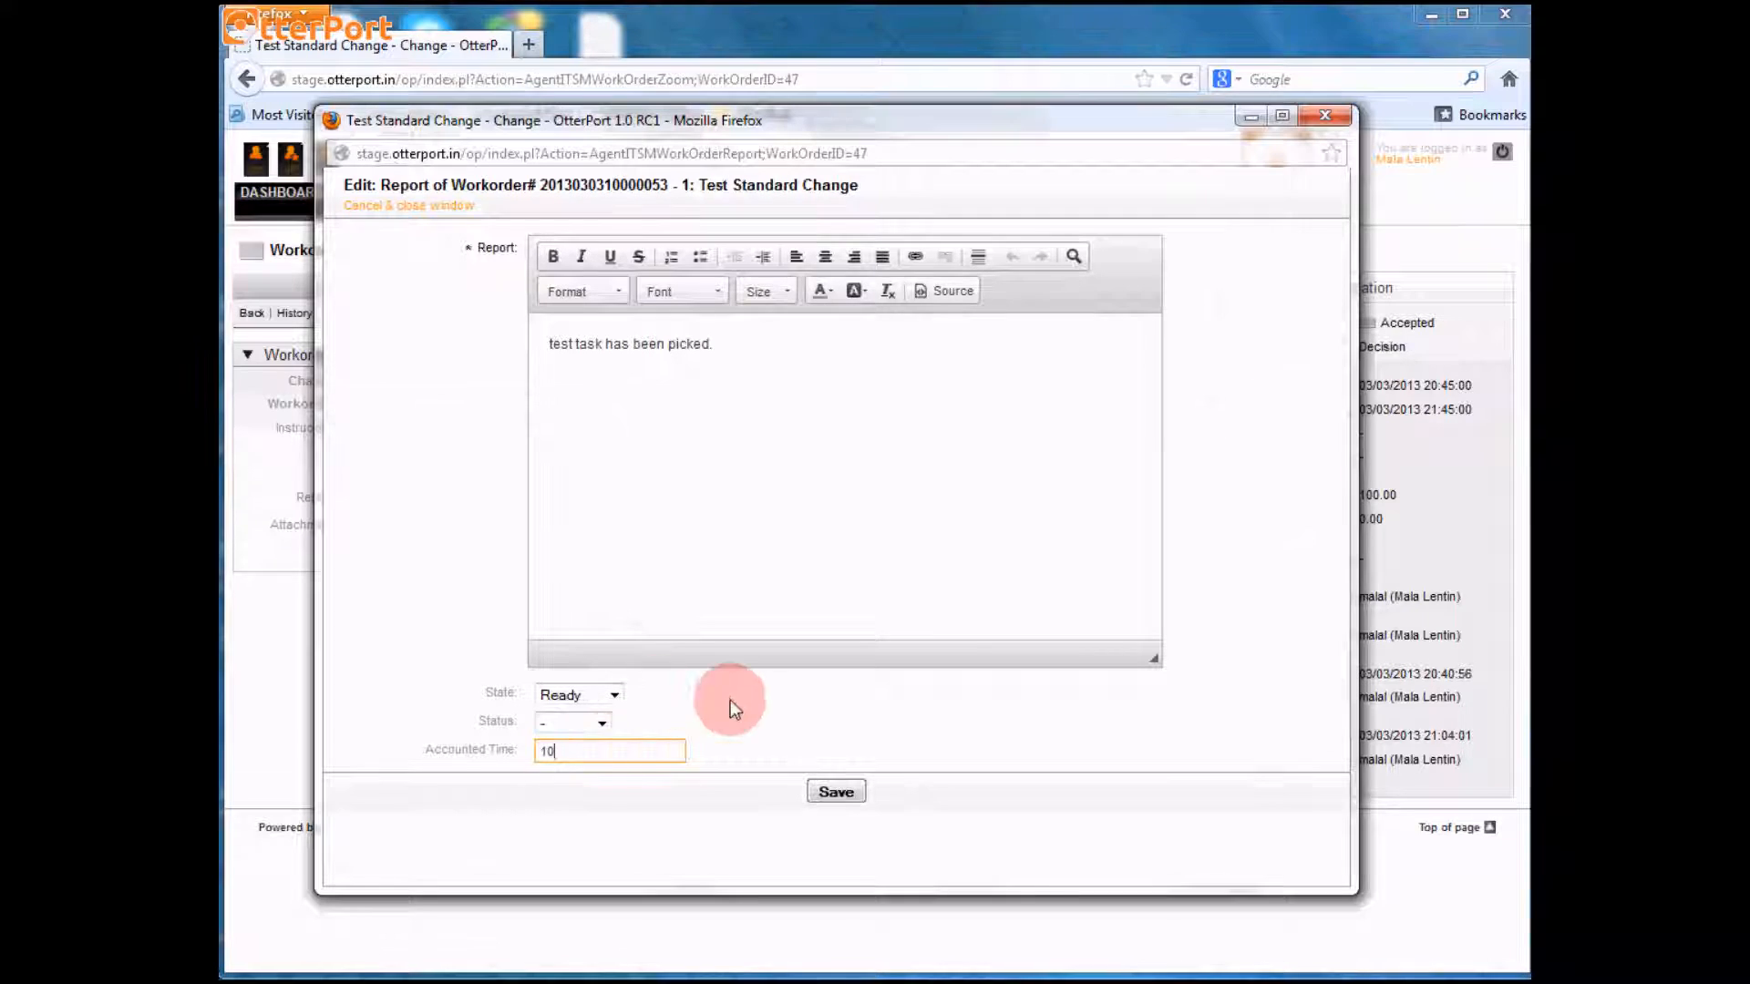
click(844, 792)
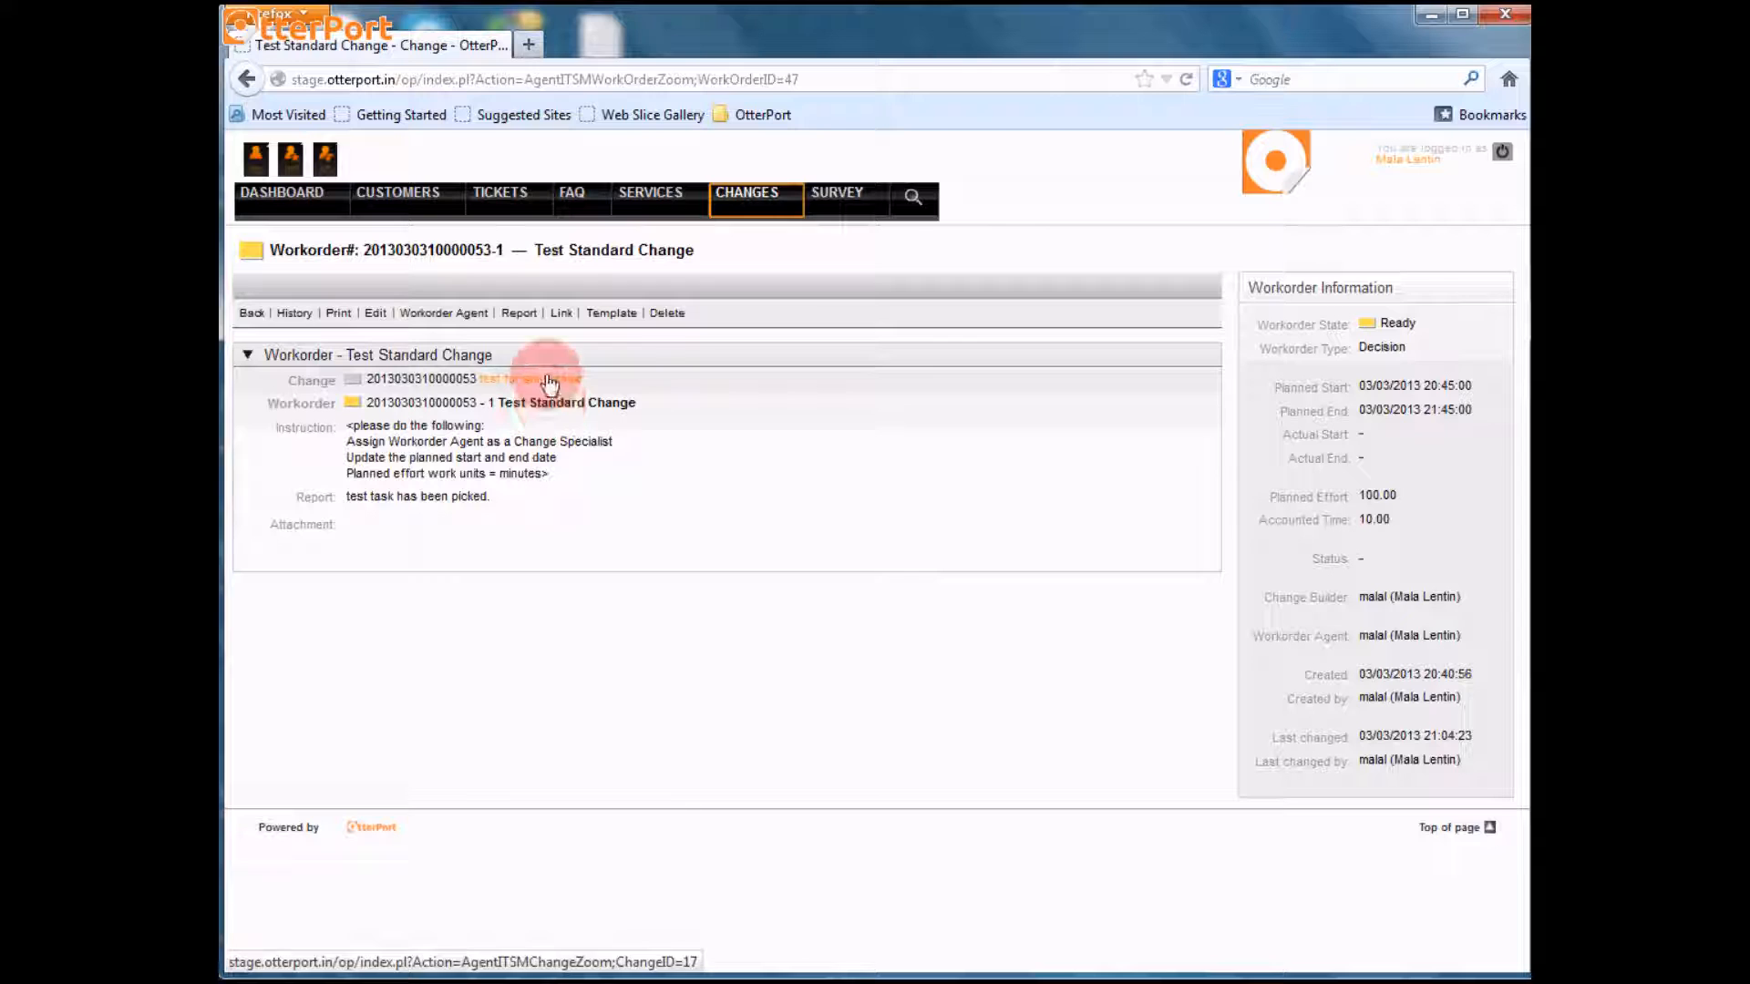
Step: Show the overview of own workorders, filter it to Ready, and open the Test Standard Change workorder
click(325, 173)
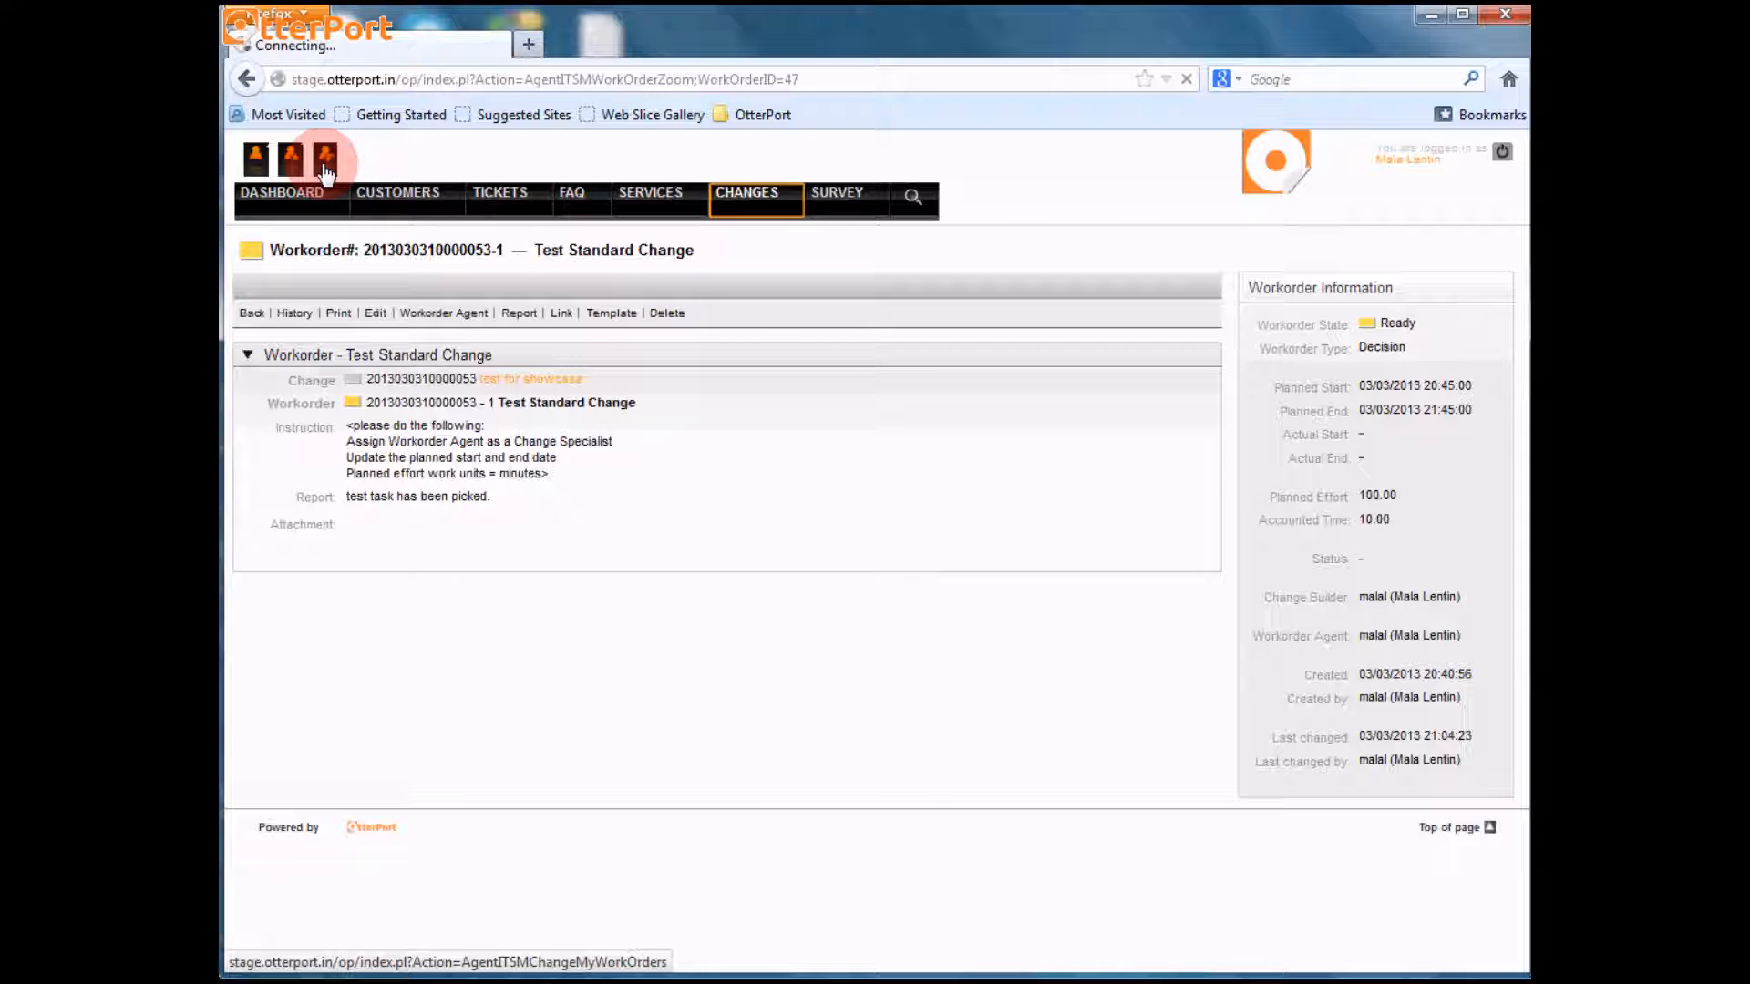
click(658, 599)
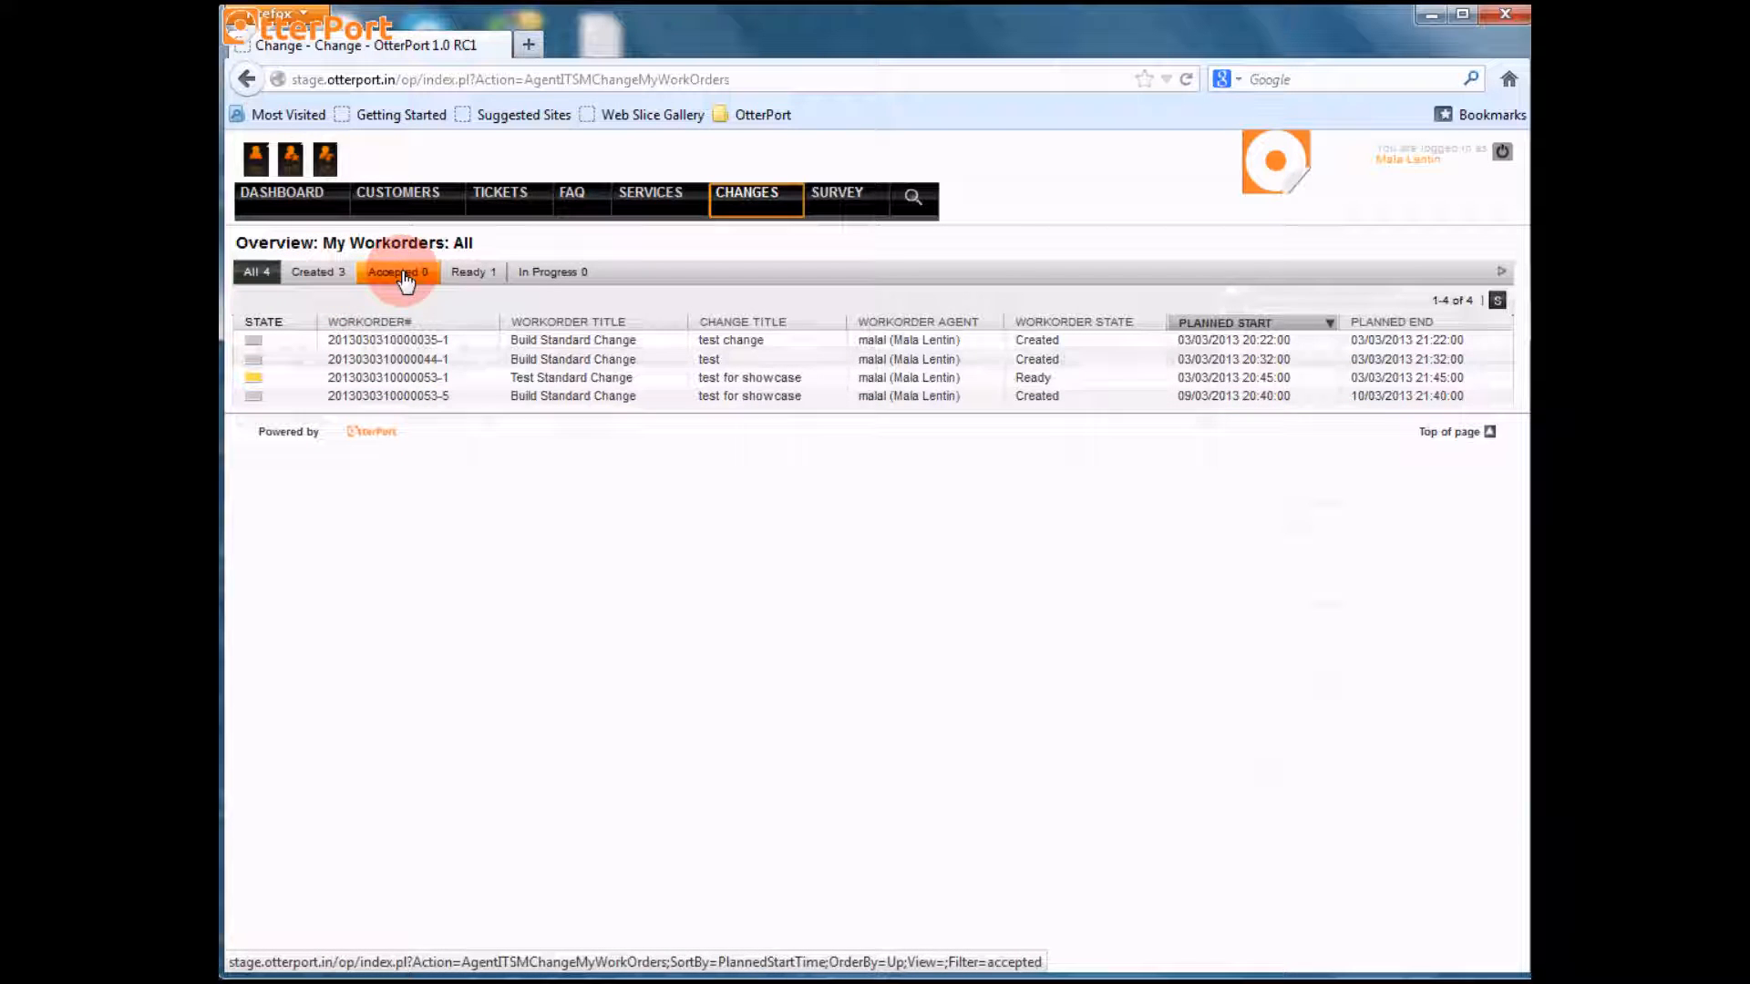
click(473, 271)
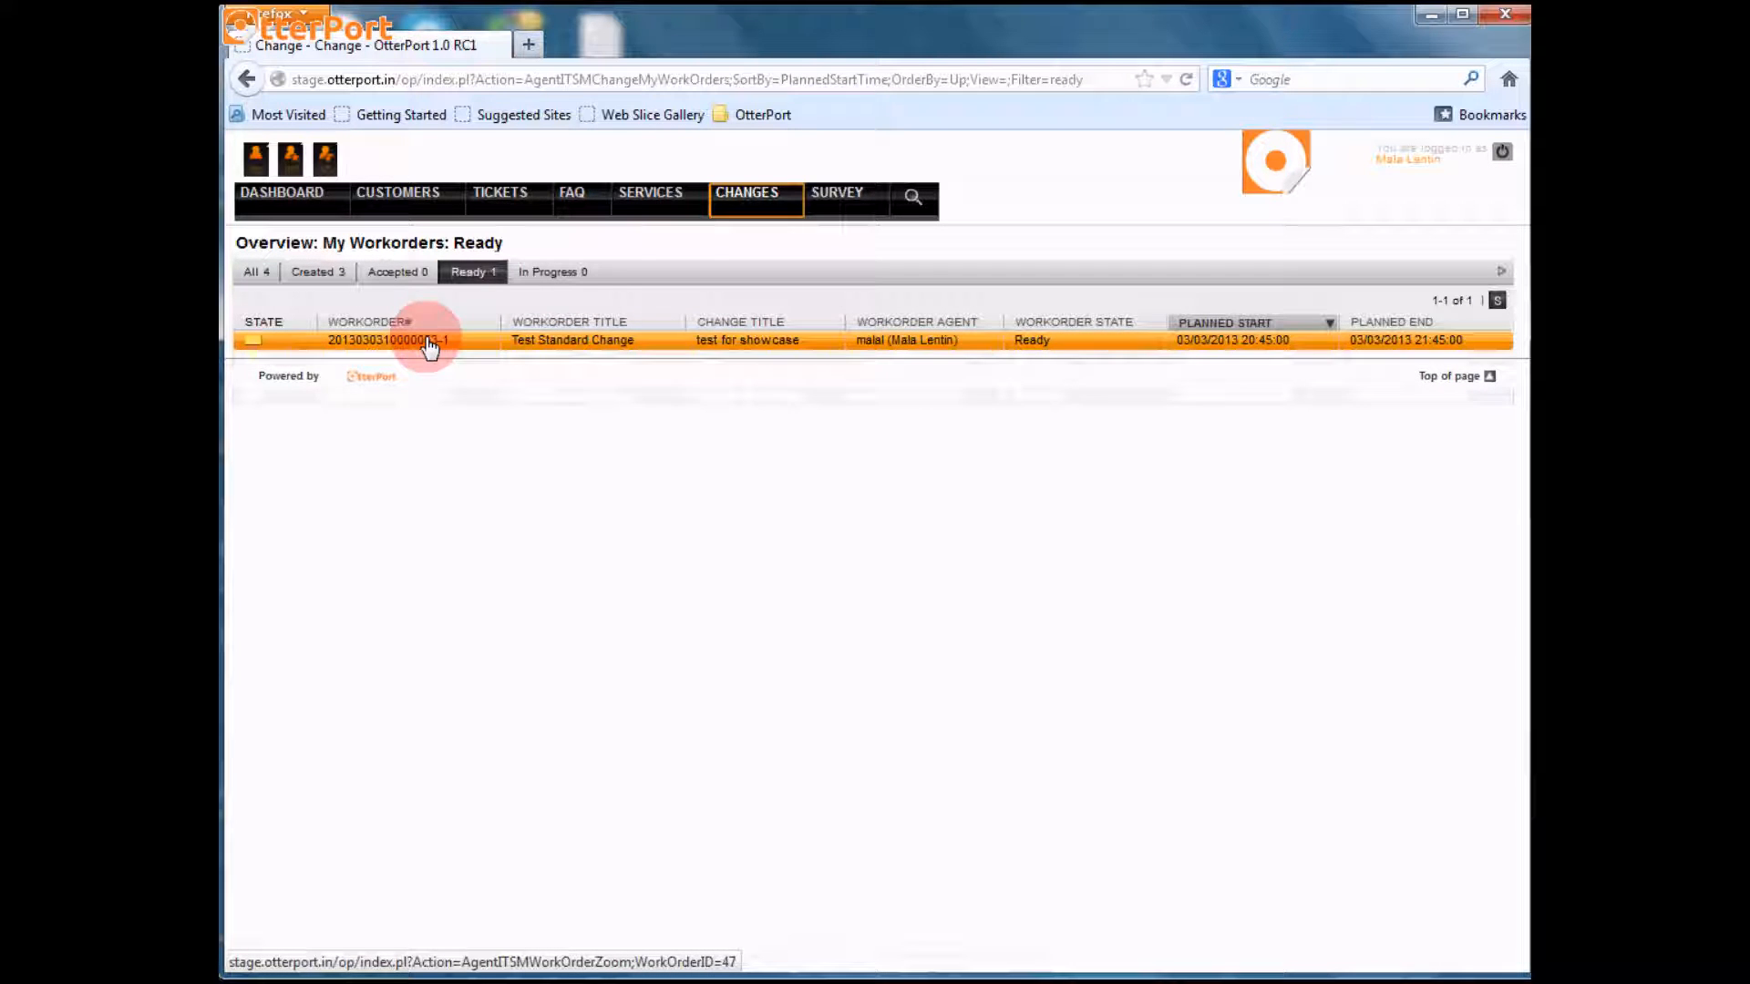
click(431, 344)
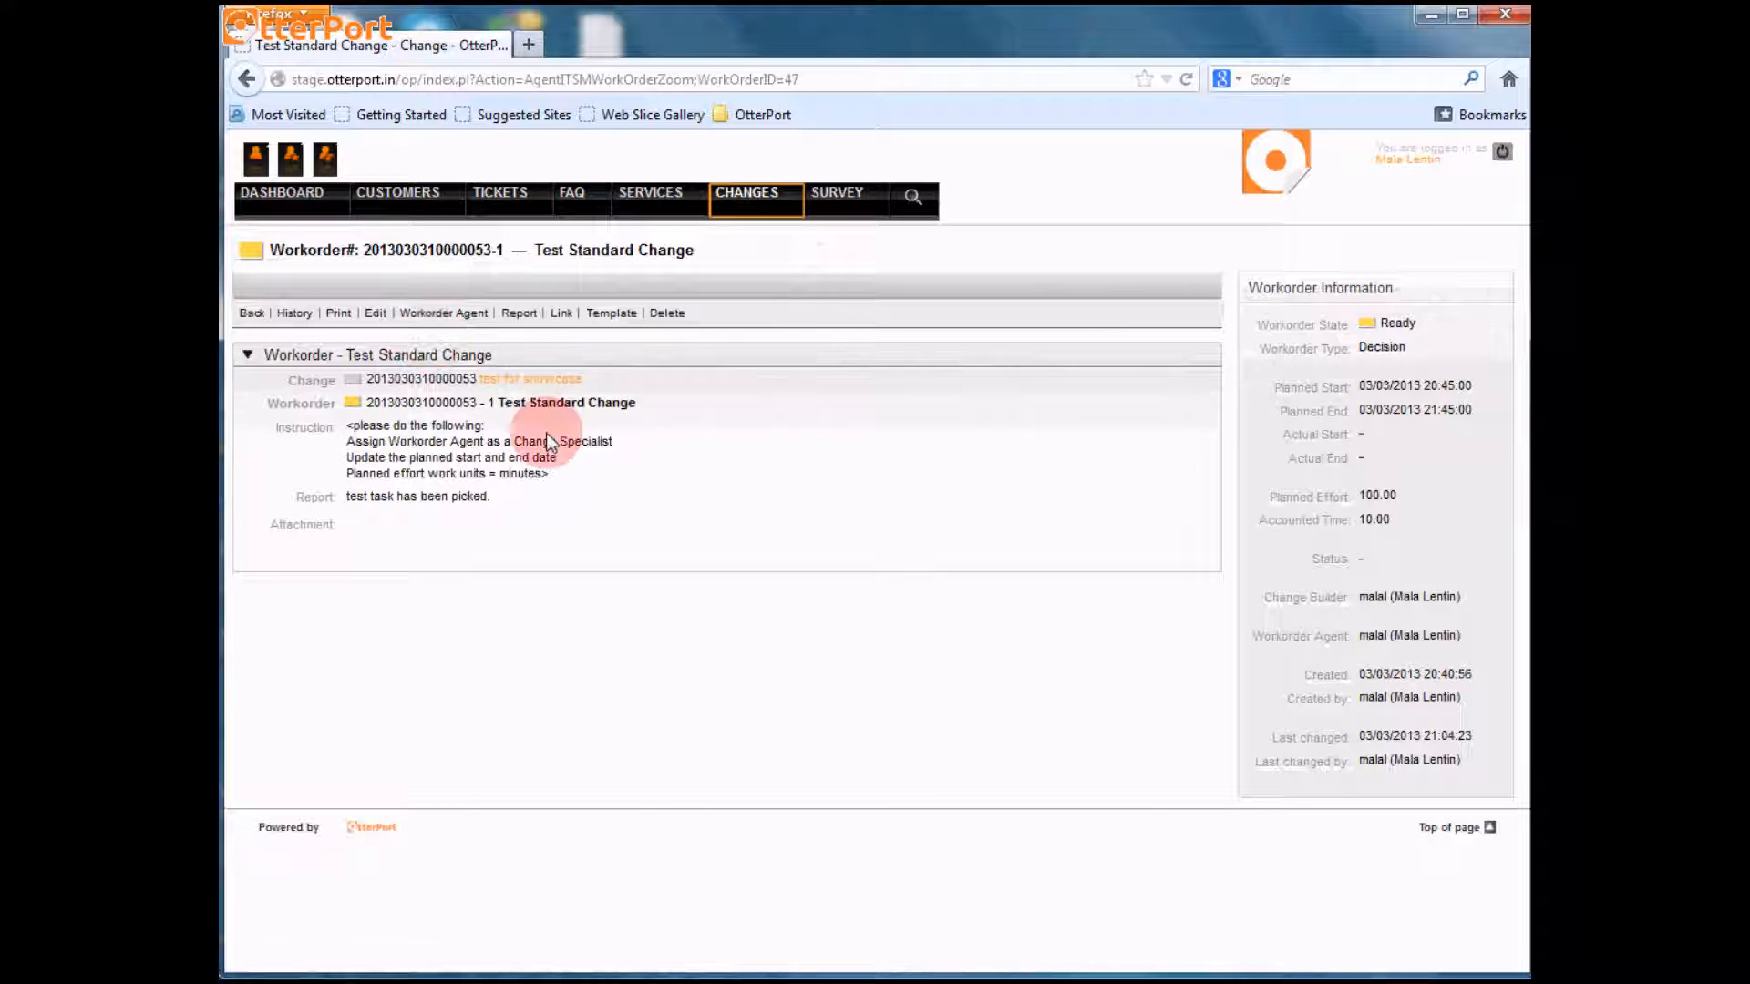
Step: Edit the workorder report to set the state to In Progress with an accounted time of 35, and save it
click(521, 315)
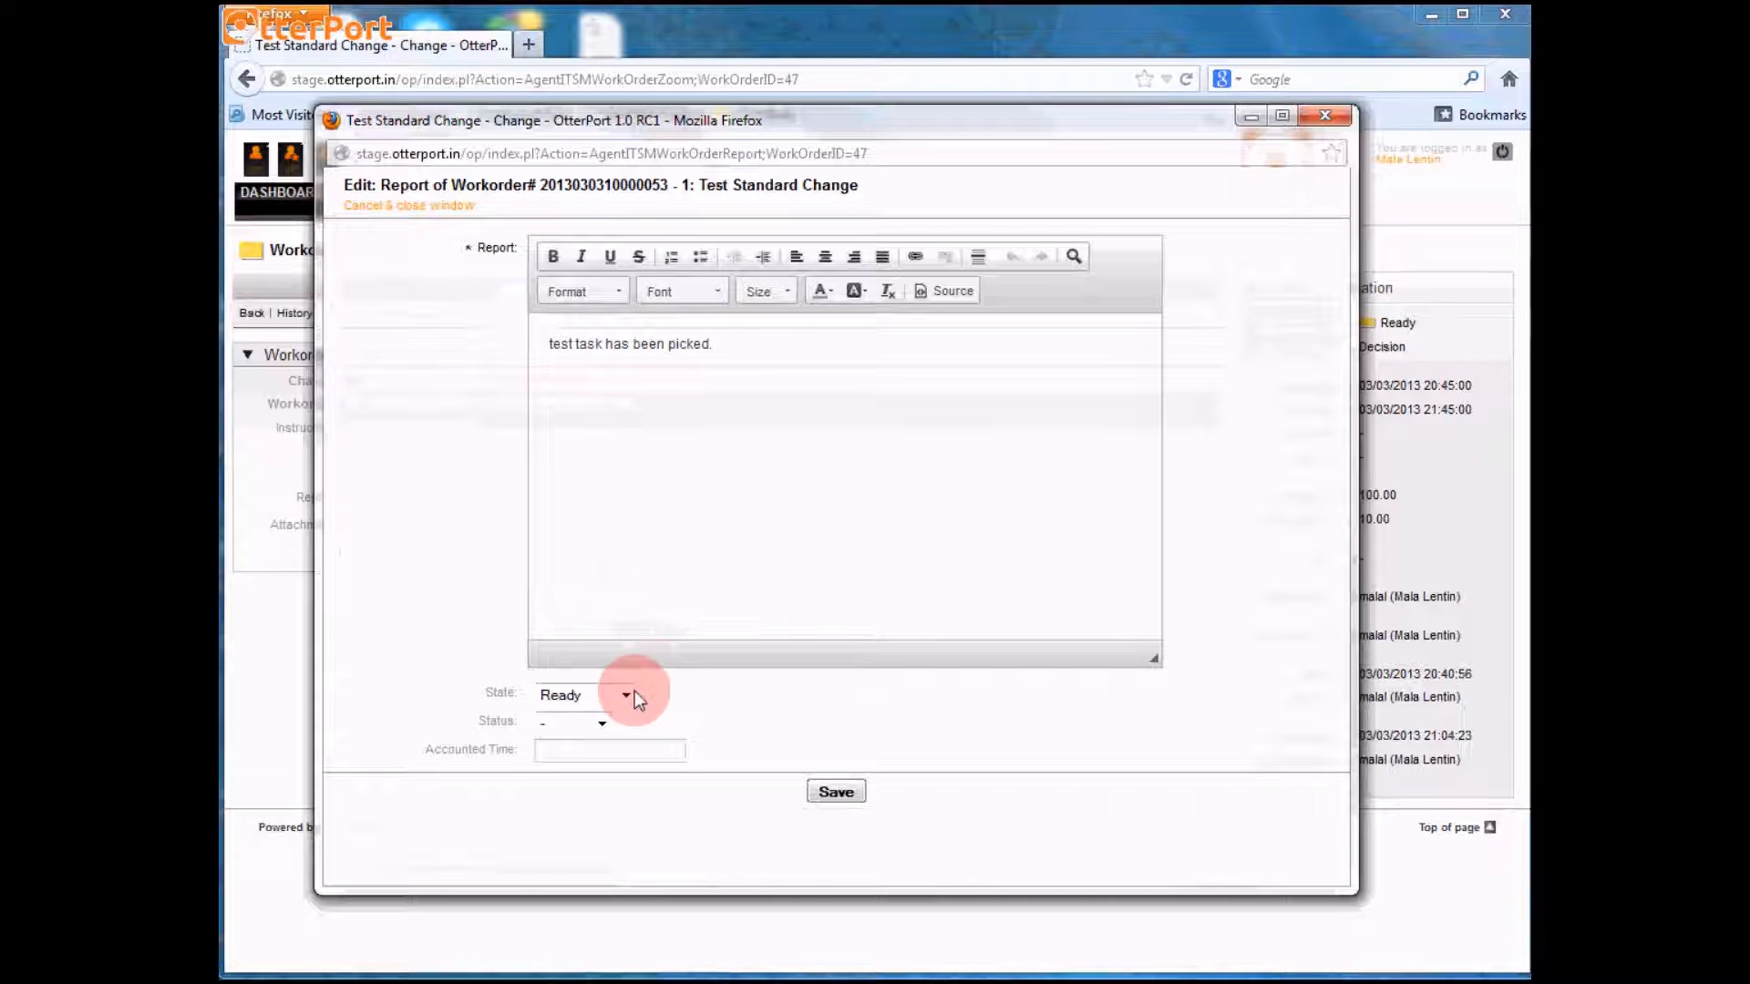
click(627, 696)
click(616, 746)
click(620, 749)
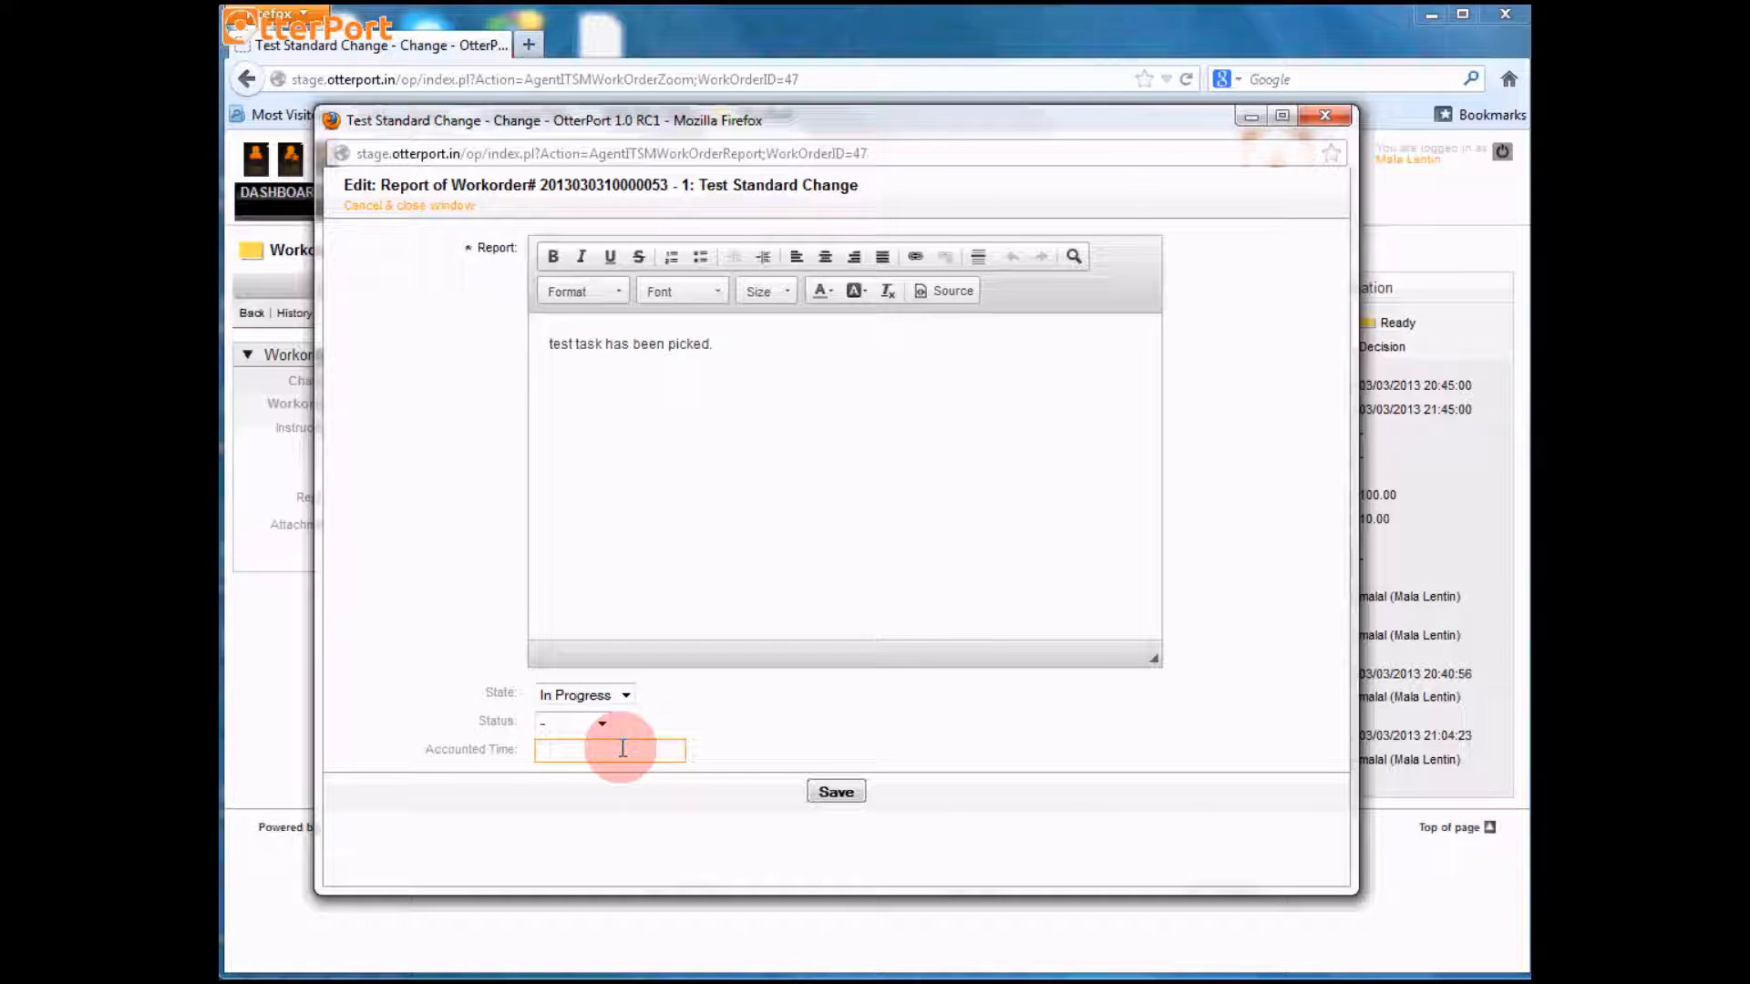
click(867, 116)
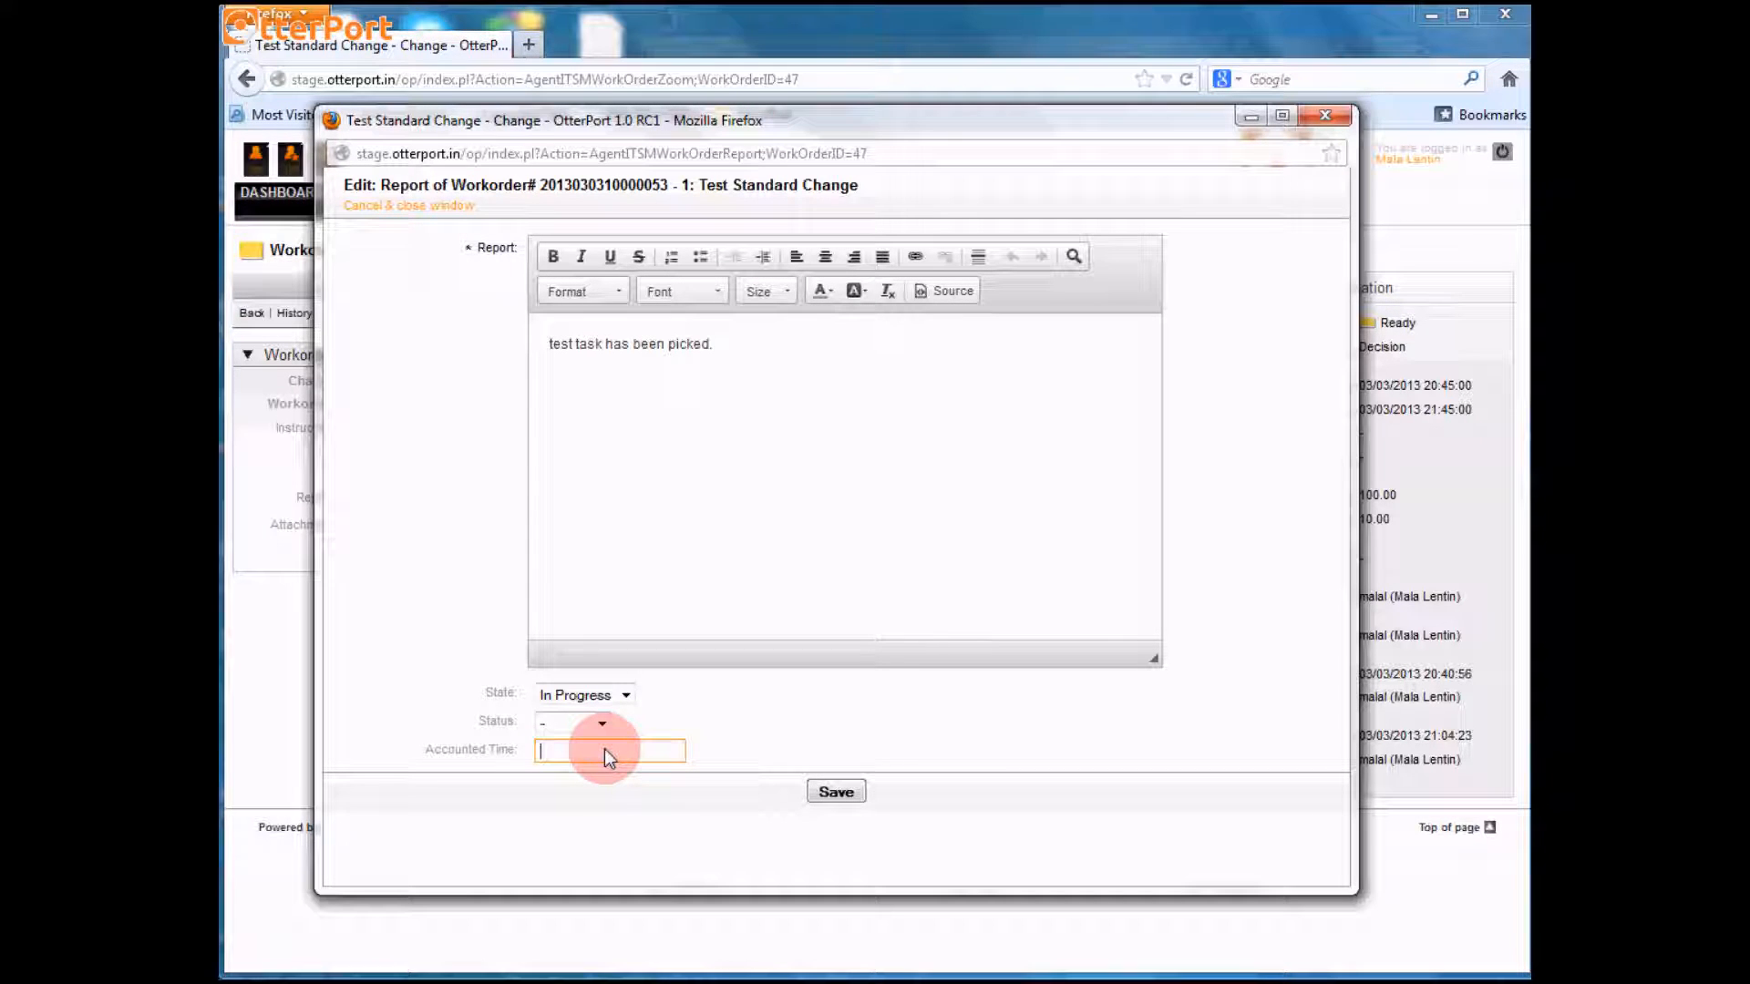
text(35)
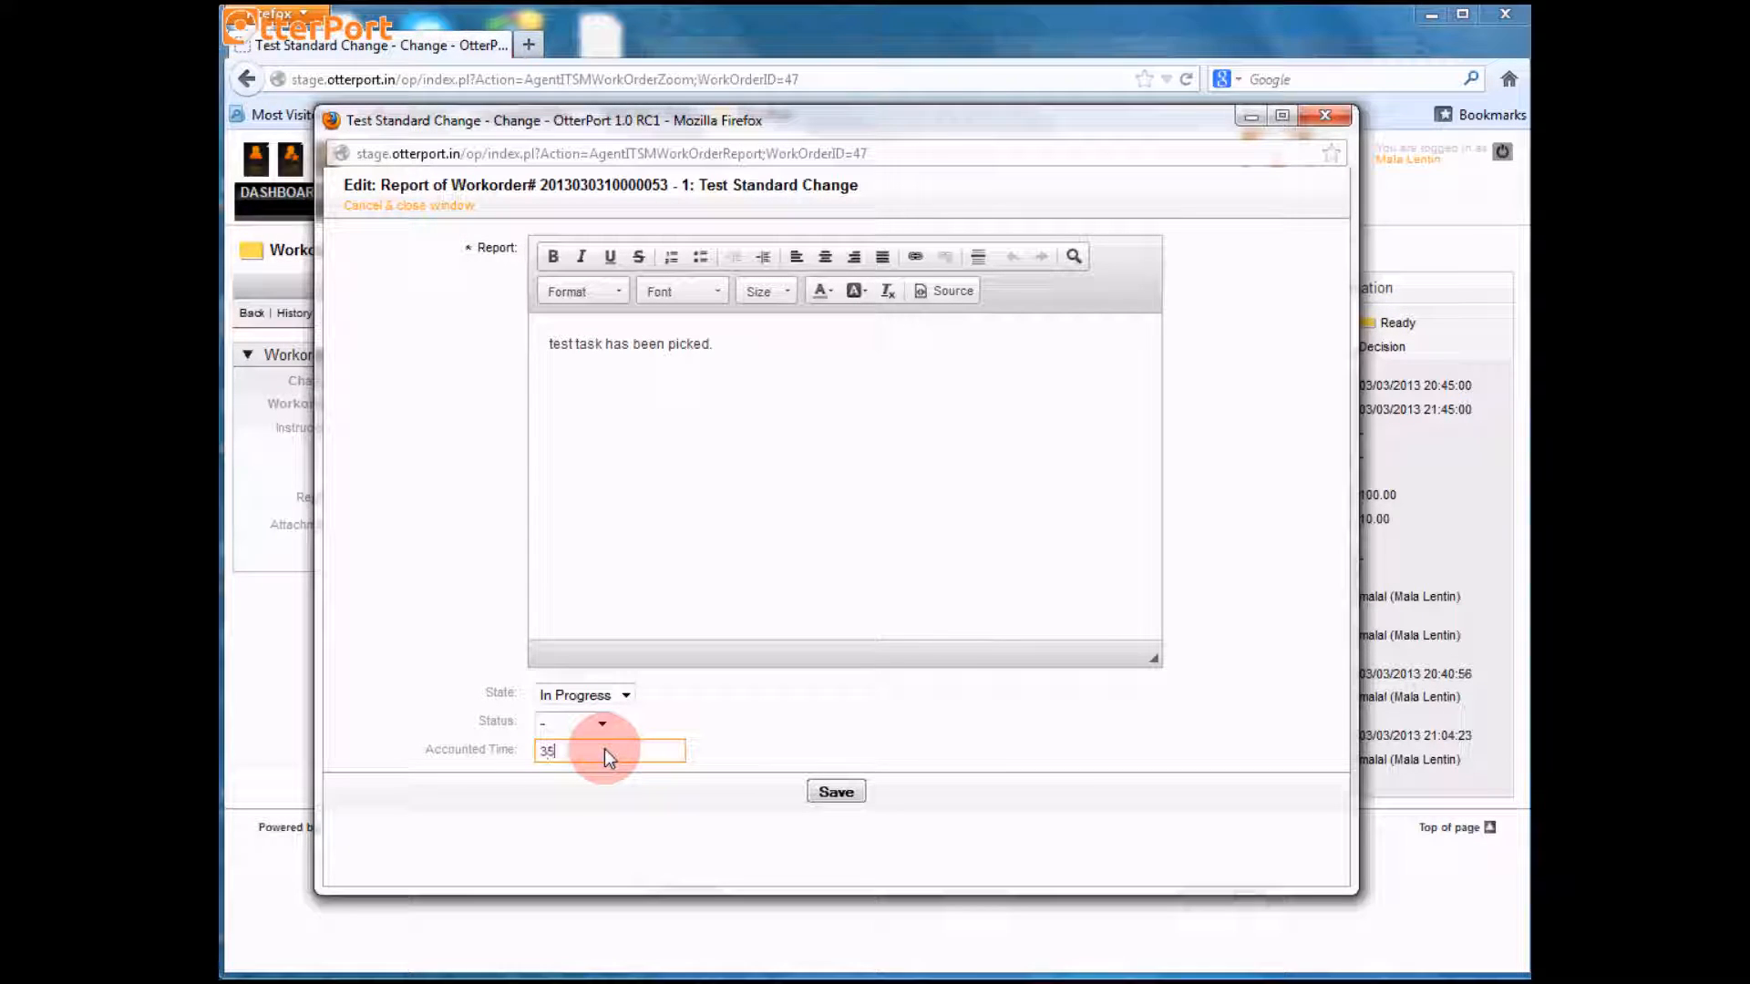
click(836, 792)
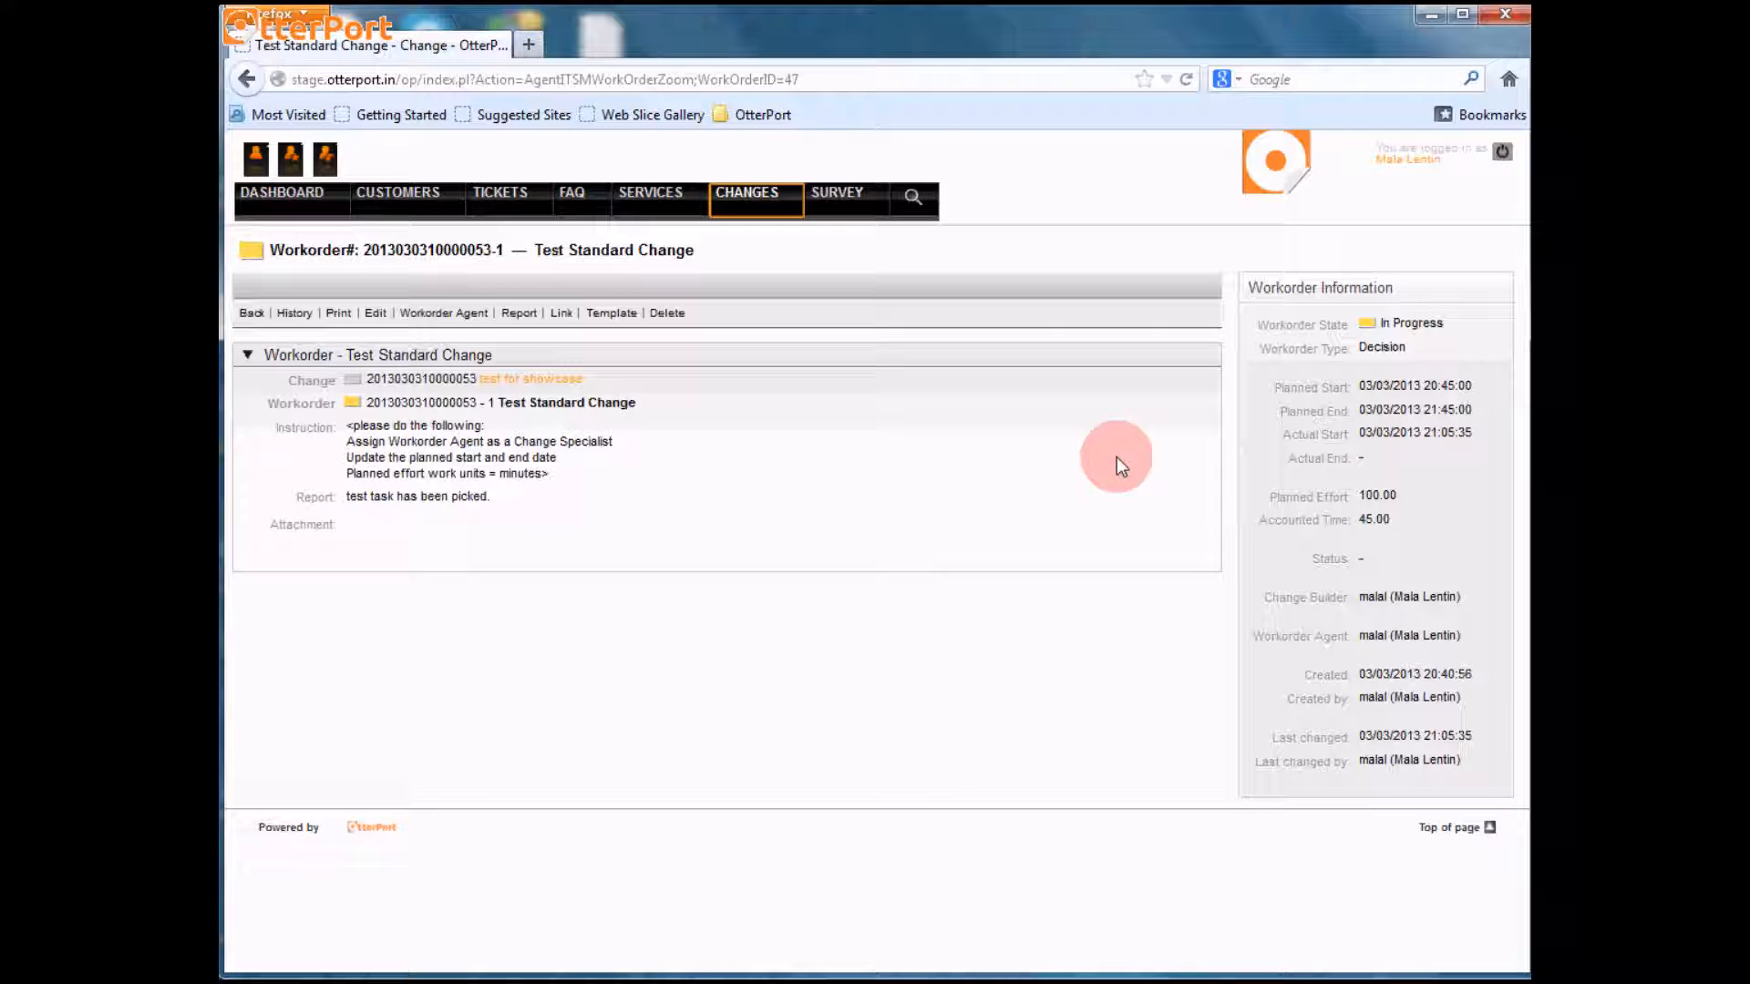
Step: Edit the workorder report to set the state to closed with an accounted time of 50, and save it
click(519, 313)
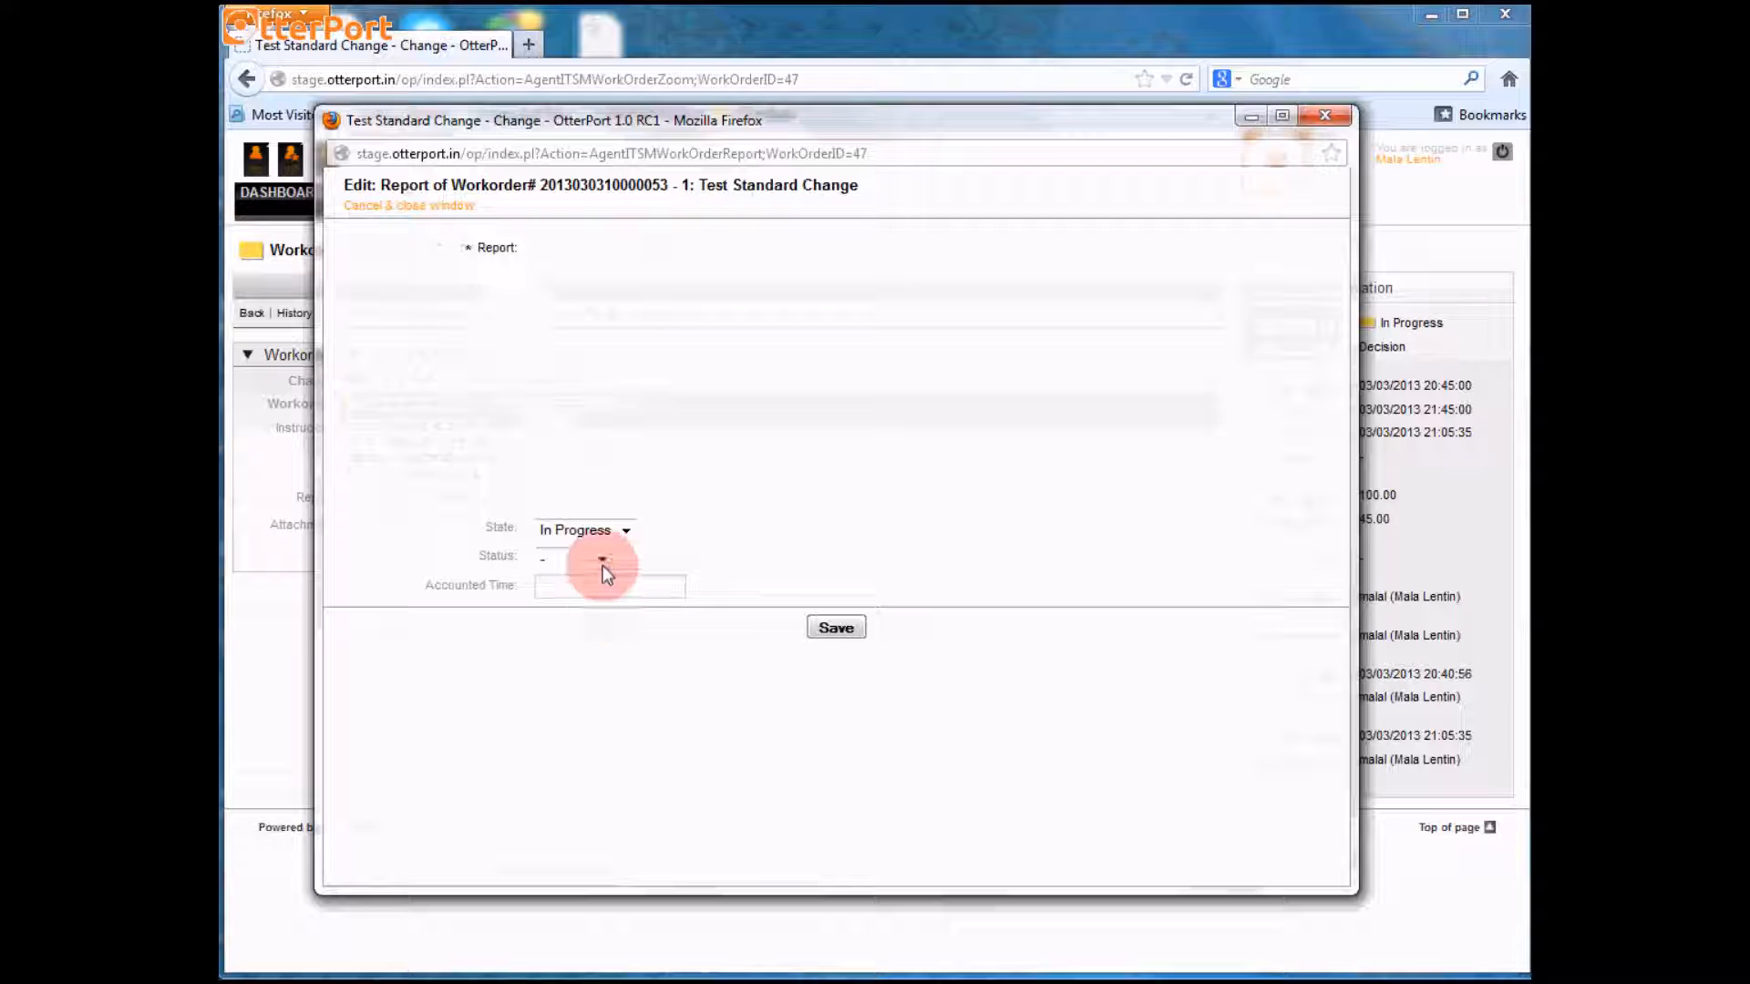
click(627, 695)
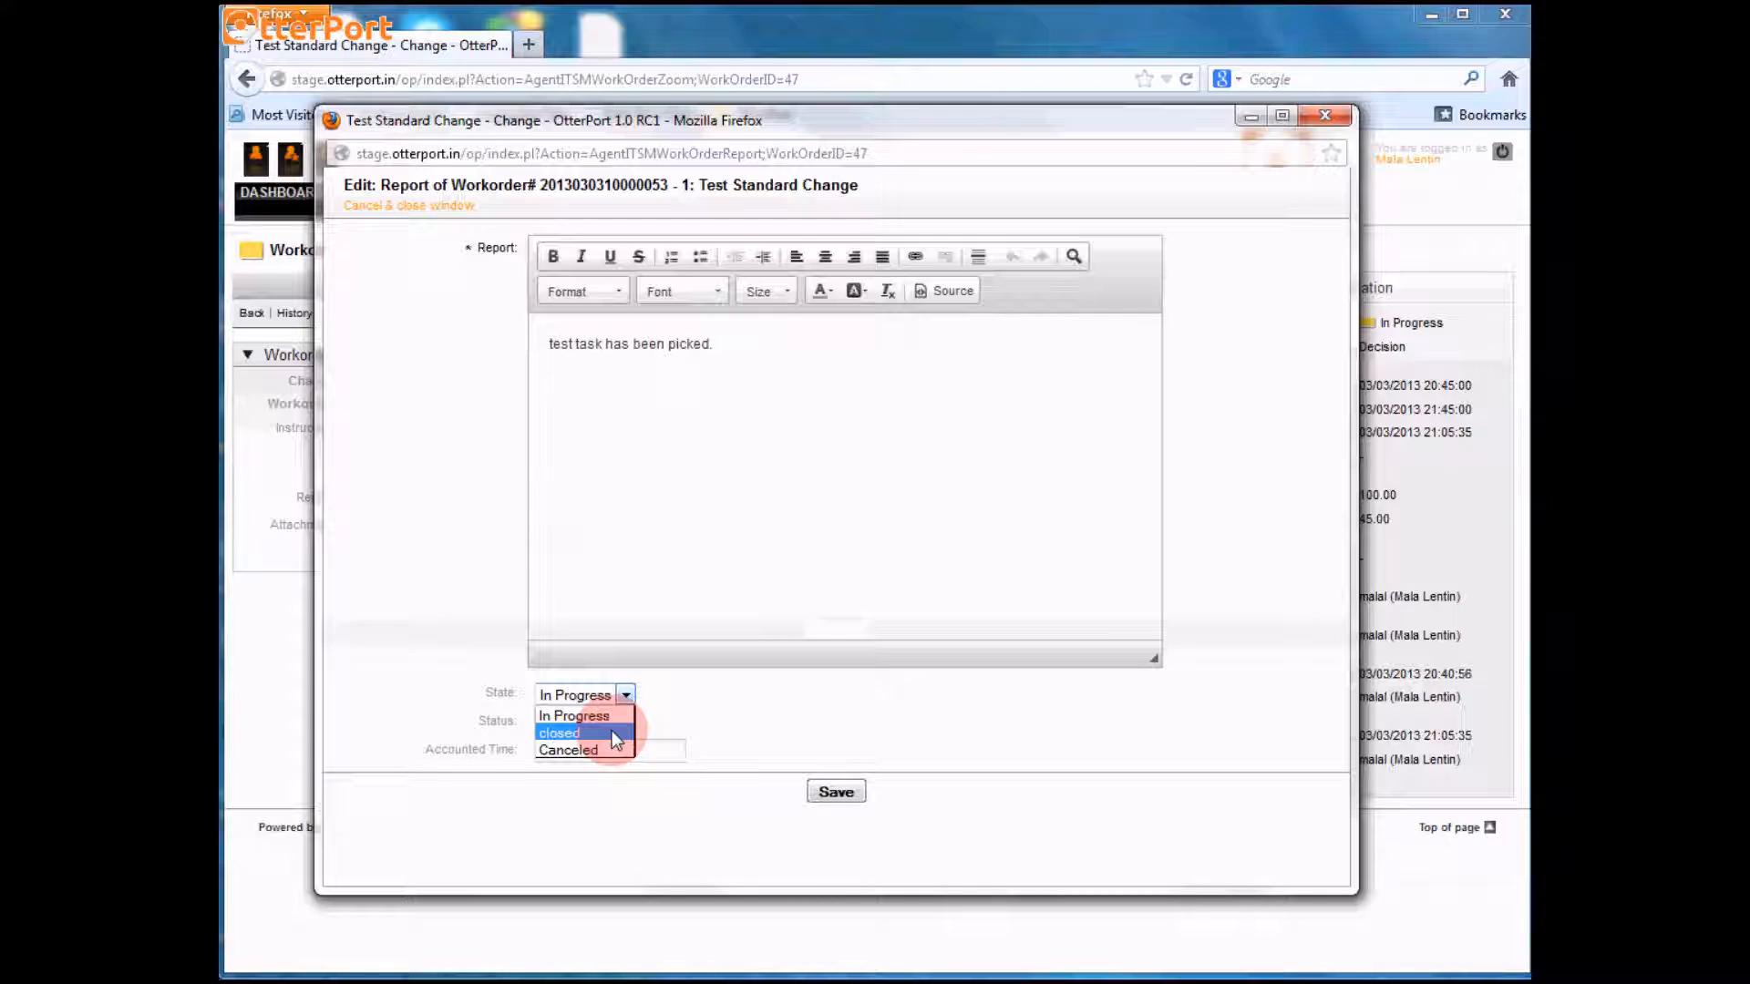
click(614, 734)
click(603, 751)
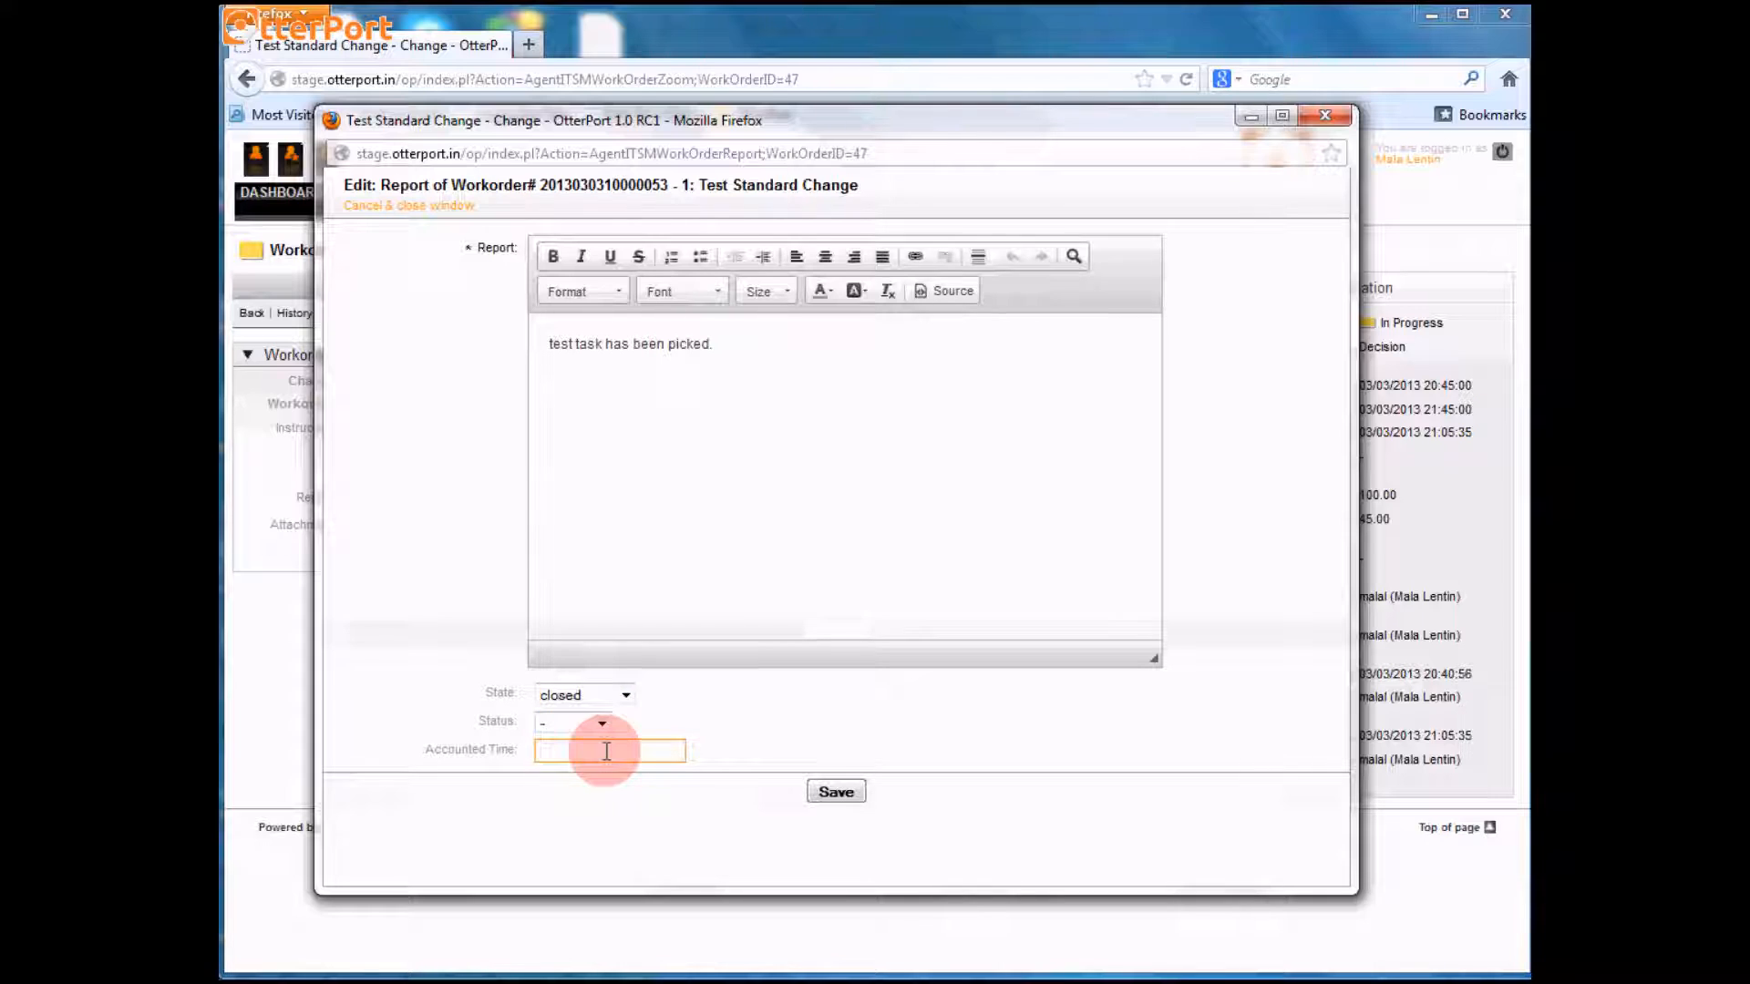
text(50)
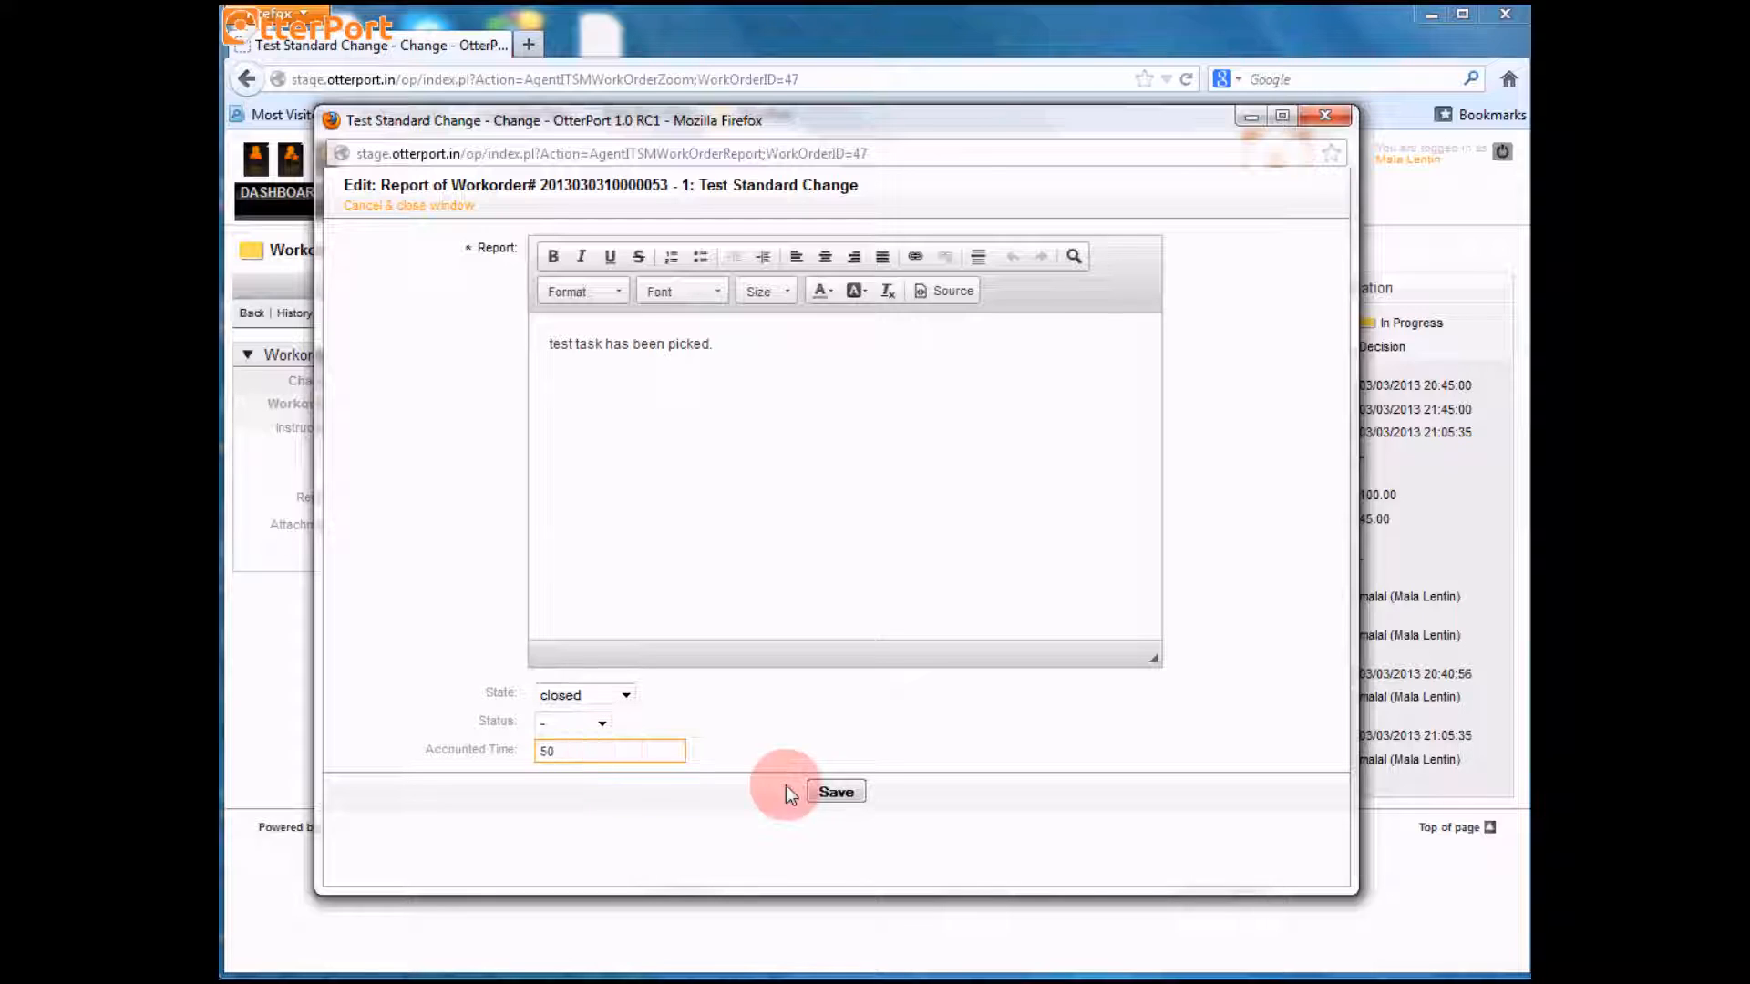
click(840, 792)
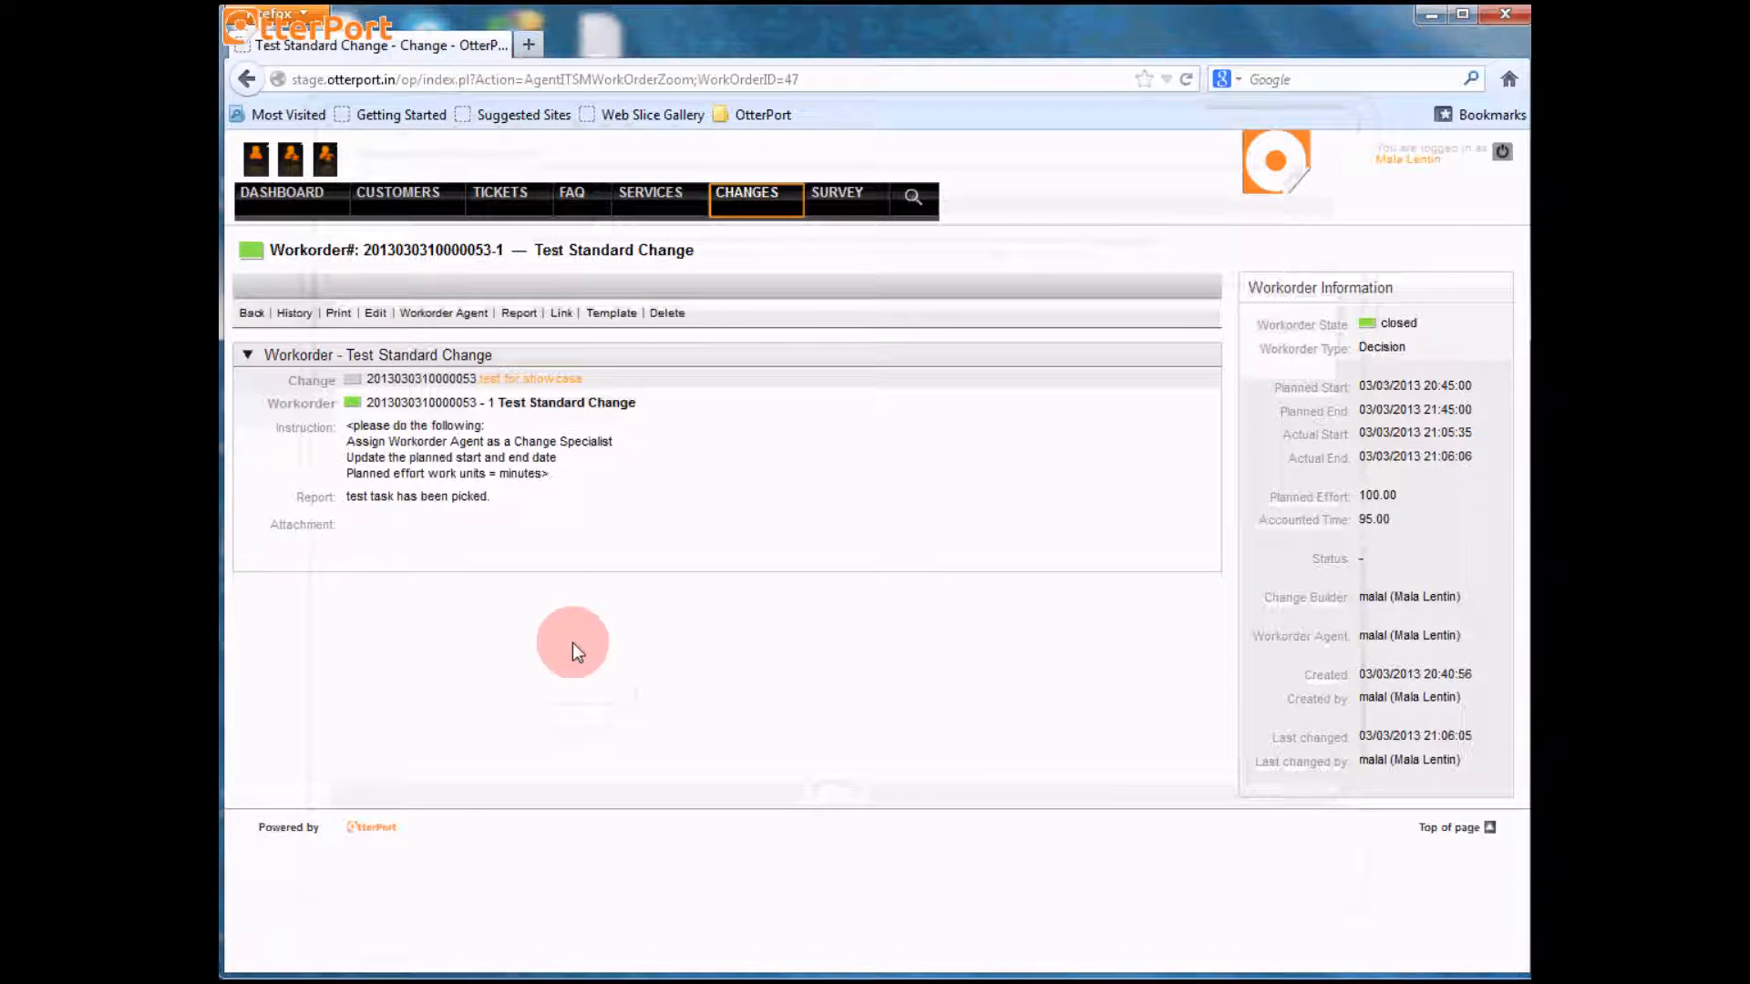
Step: Reopen the closed workorder's report, set the status to Redo, and save it without an accounted time
click(521, 315)
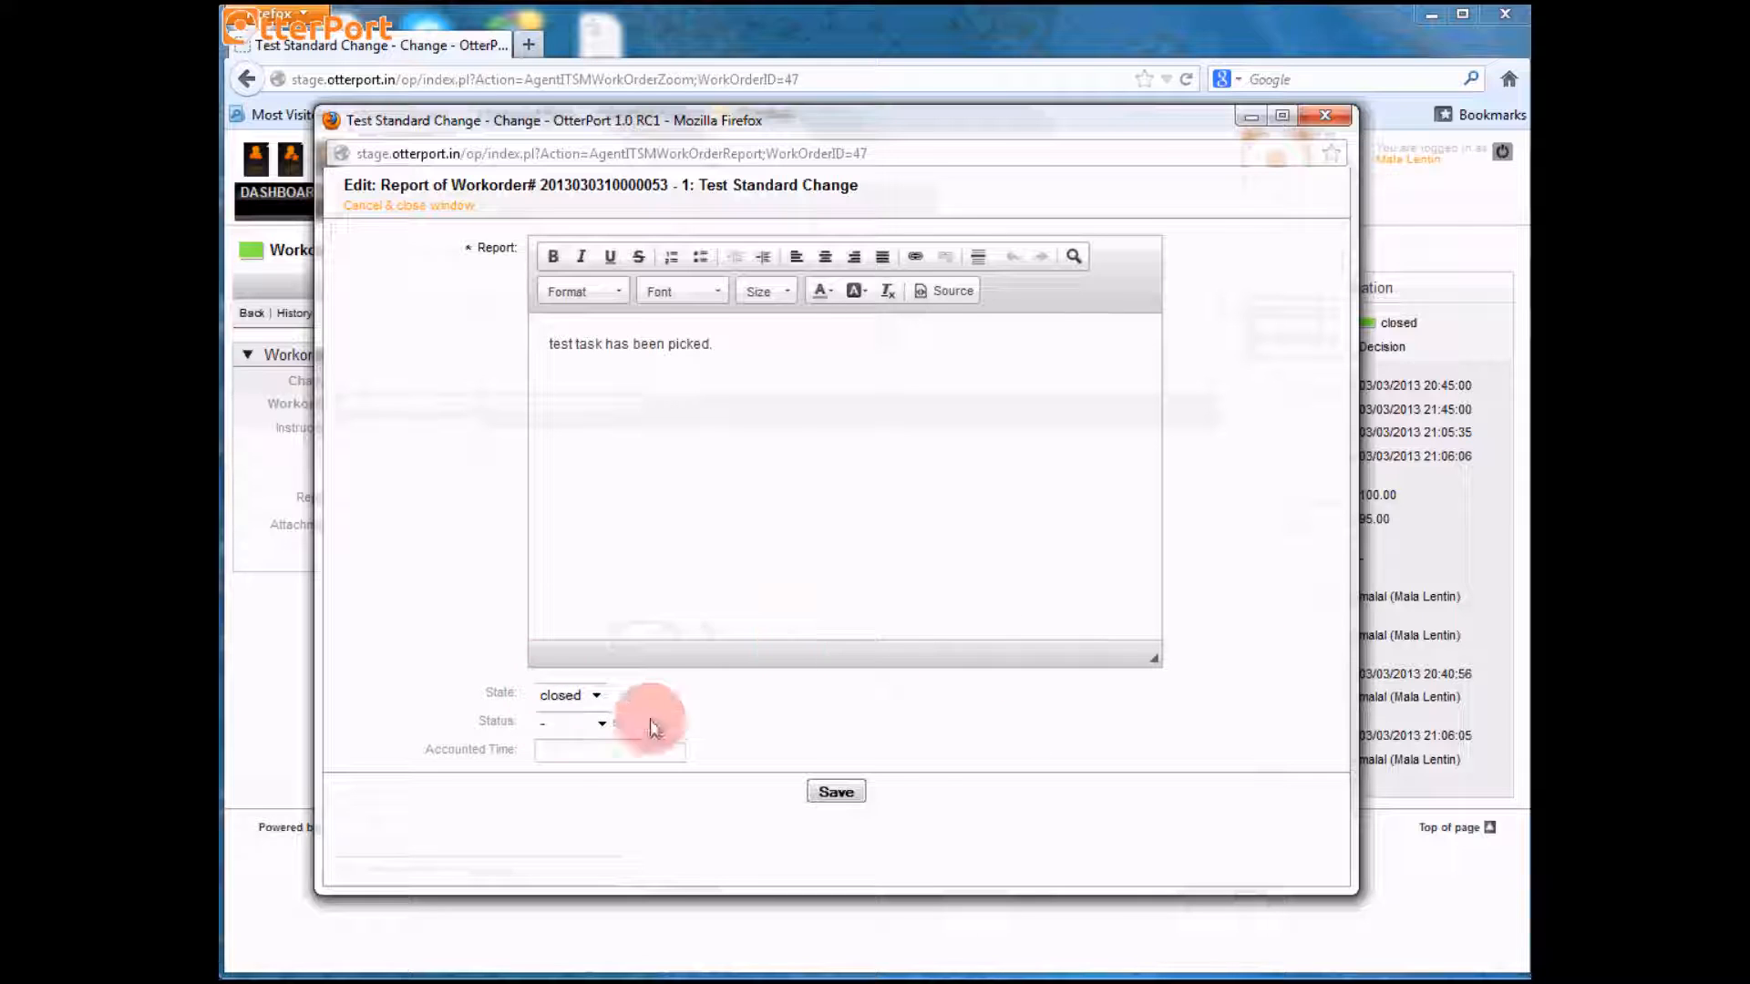
click(604, 721)
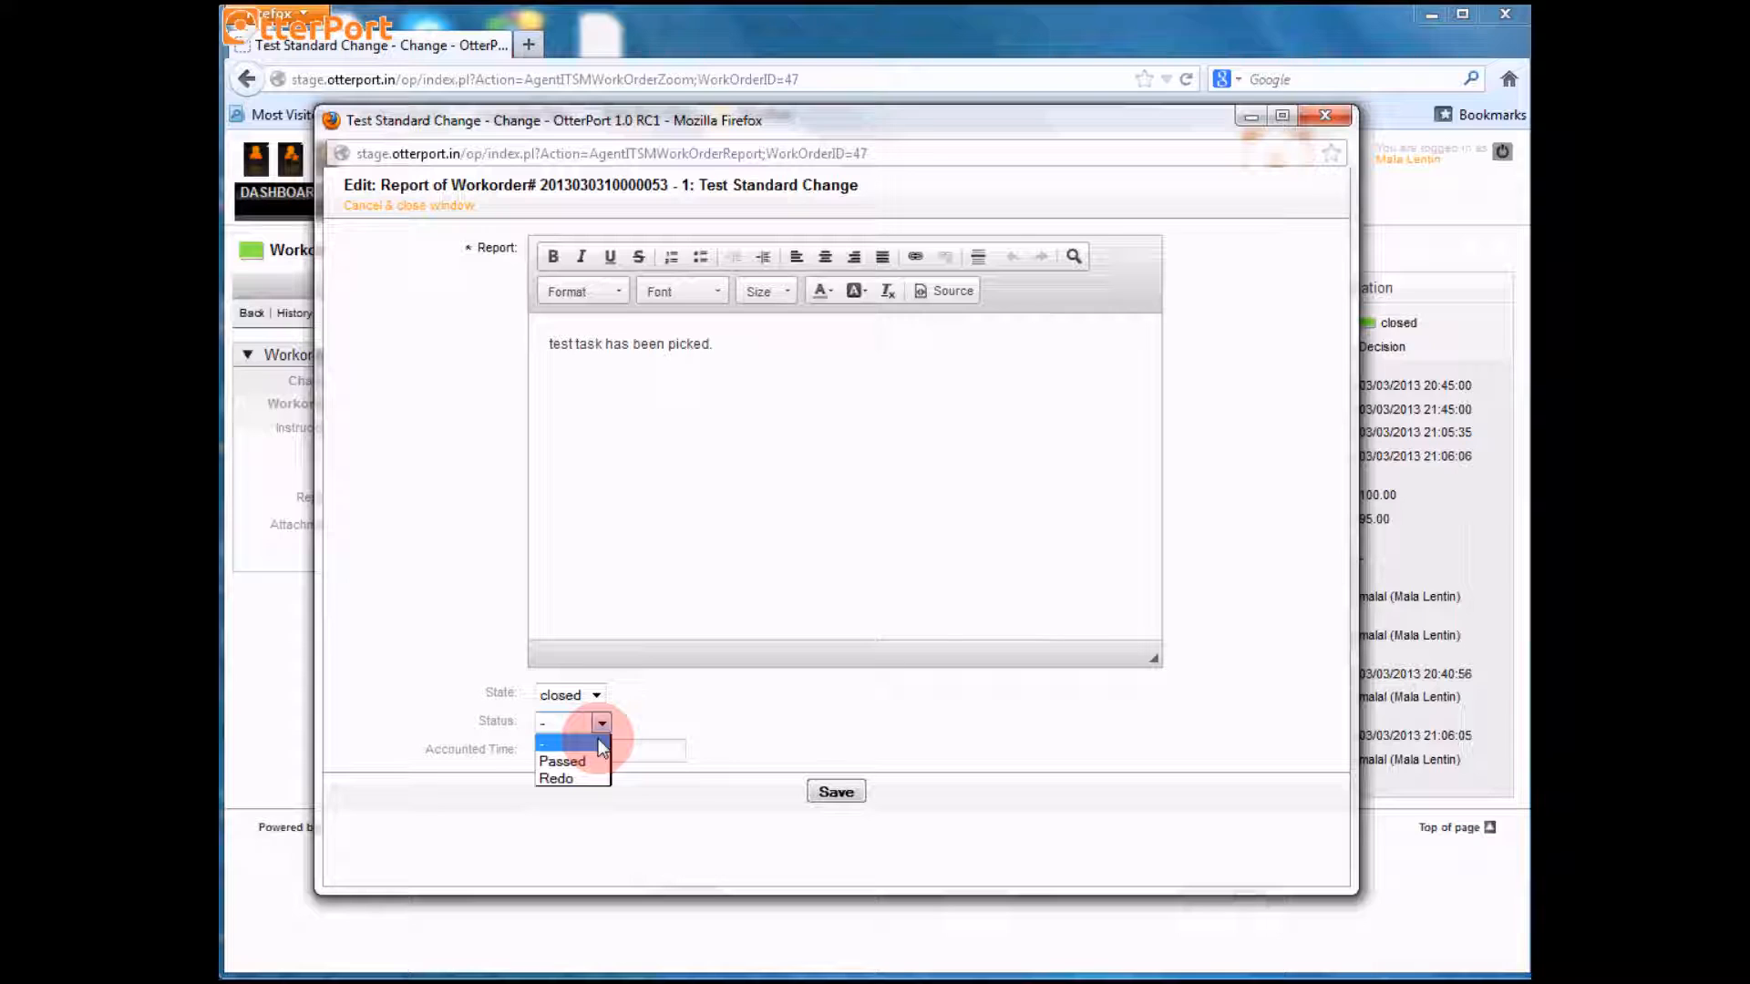
click(576, 761)
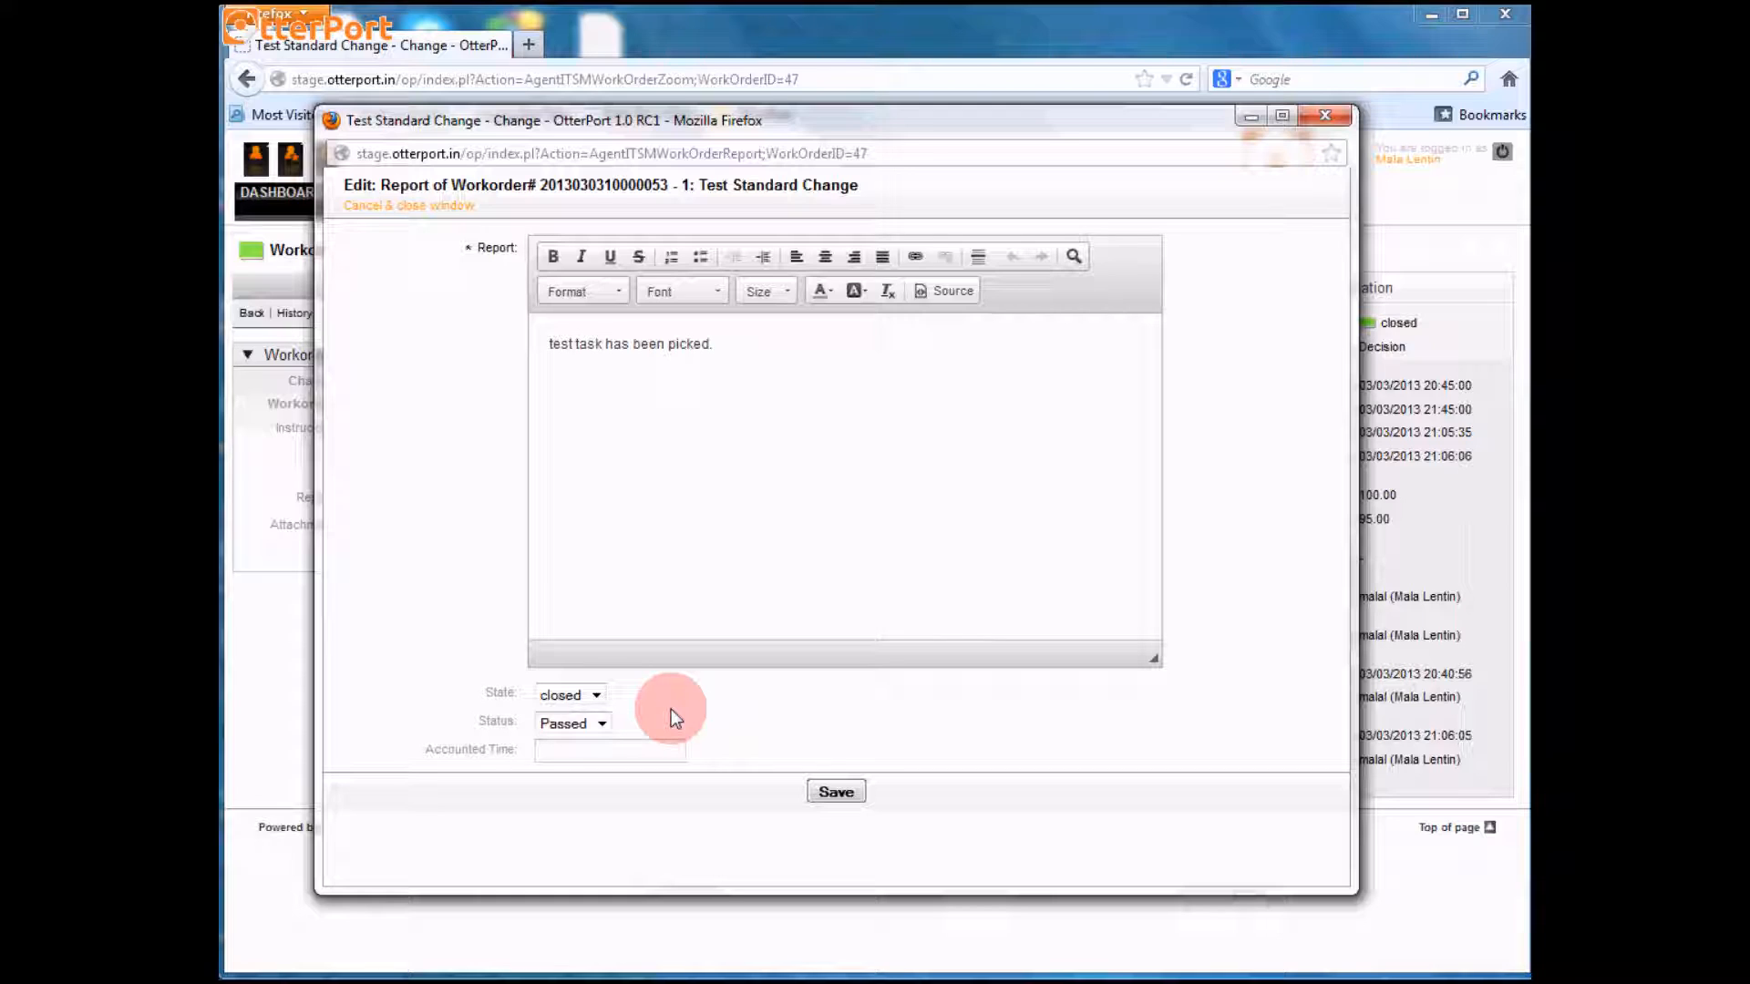
click(609, 720)
click(583, 778)
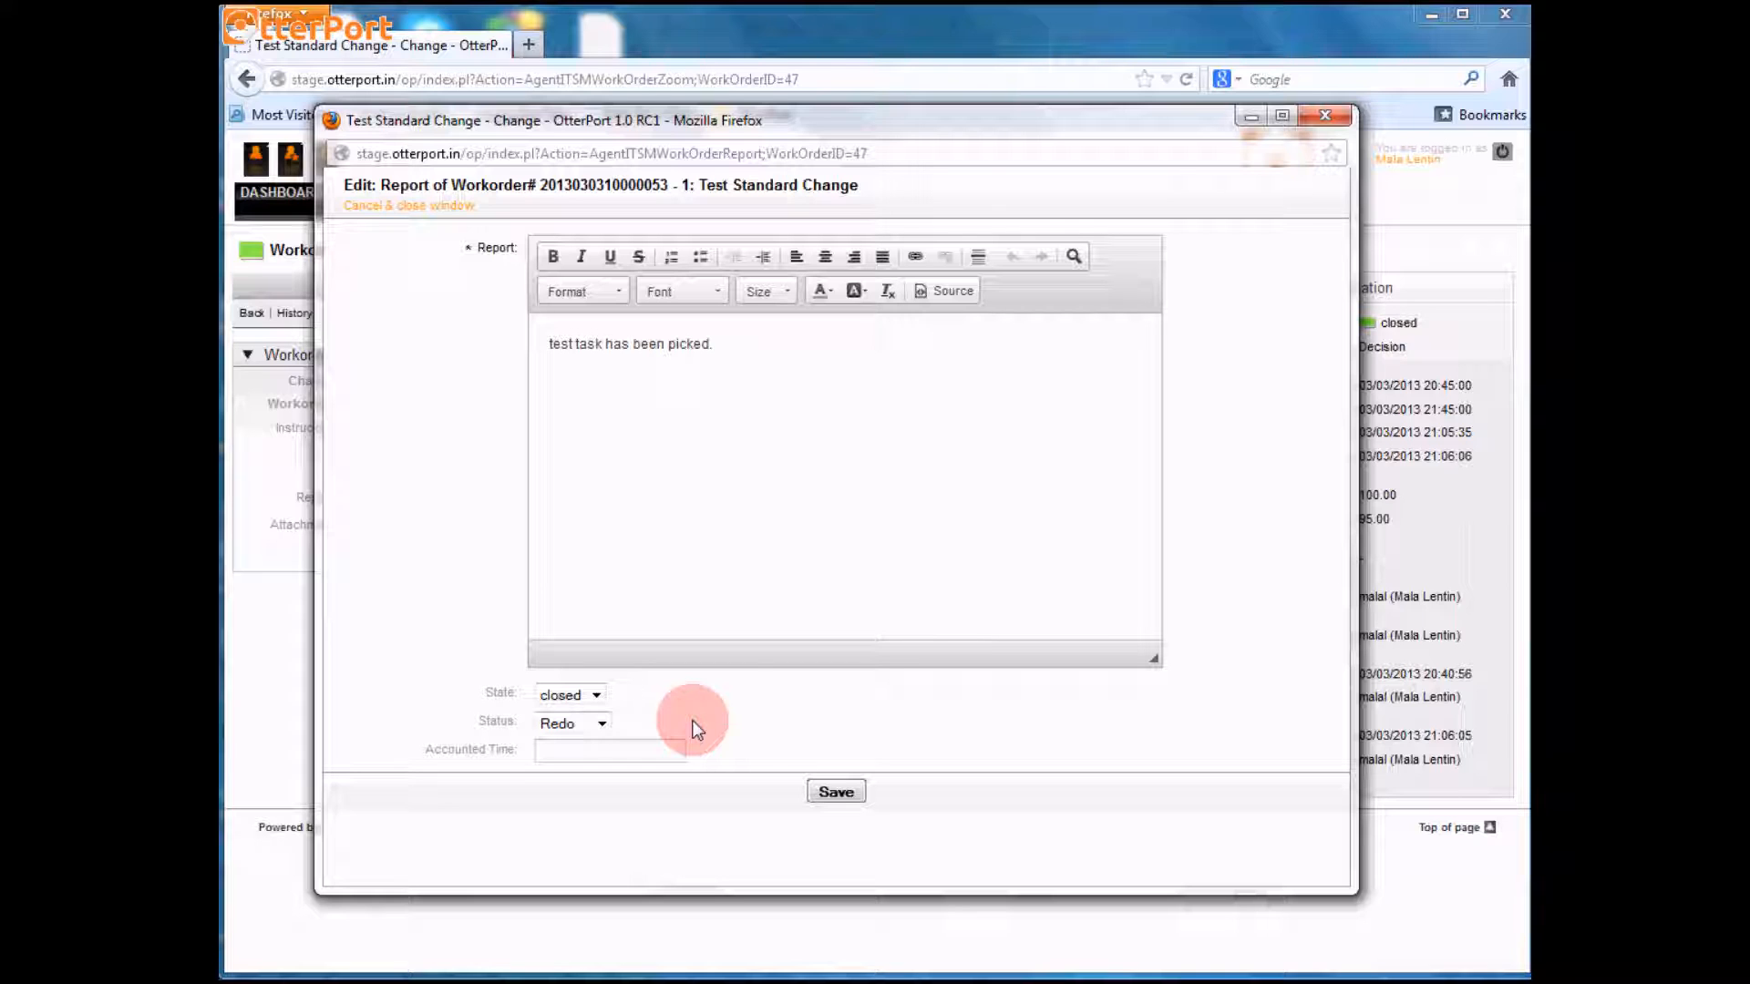
click(836, 793)
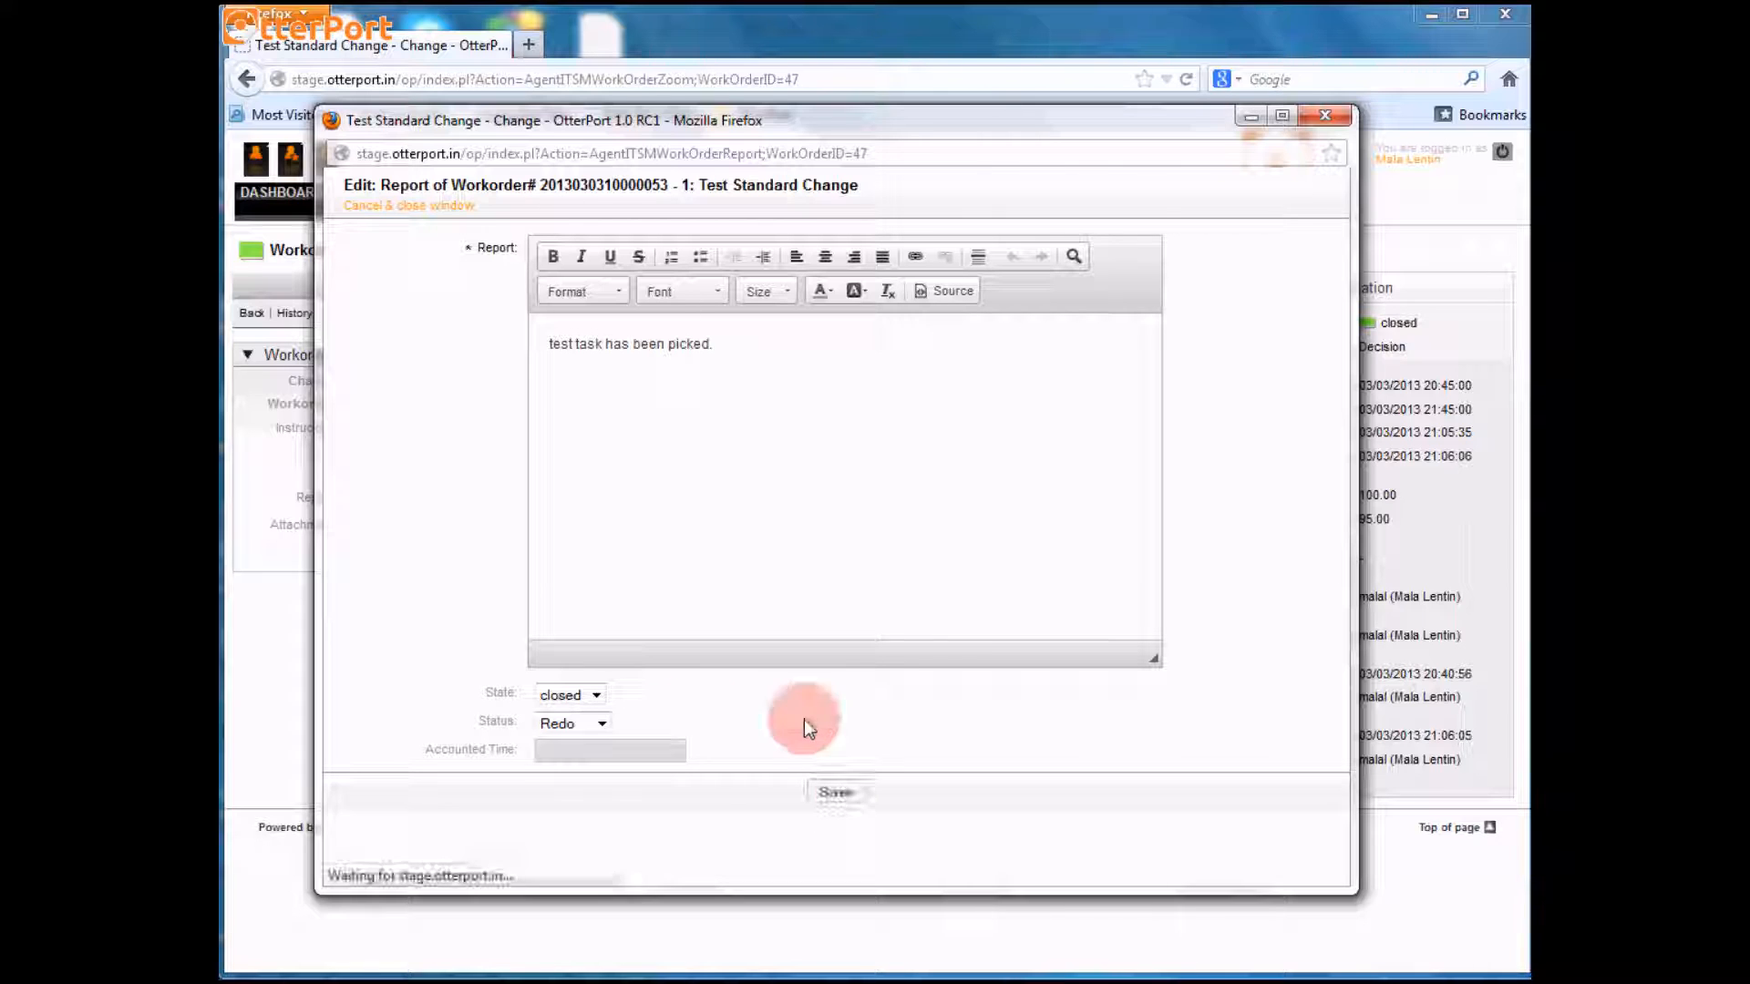